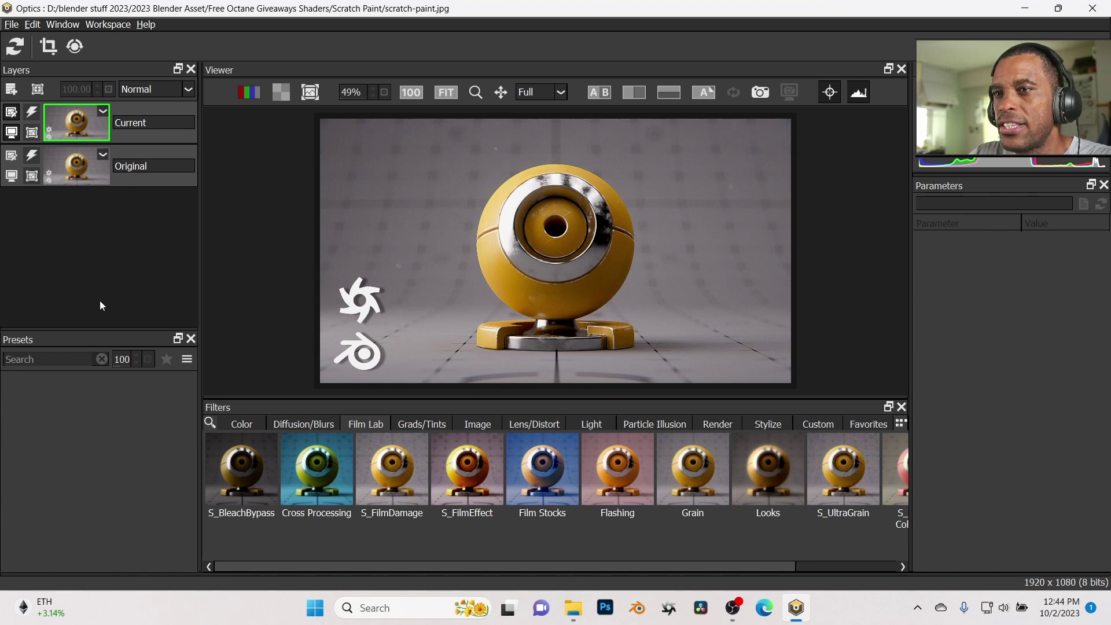
Step: Apply the Auto Adjust color filter to the Current layer and compare its presets, settling on Auto Levels
click(247, 422)
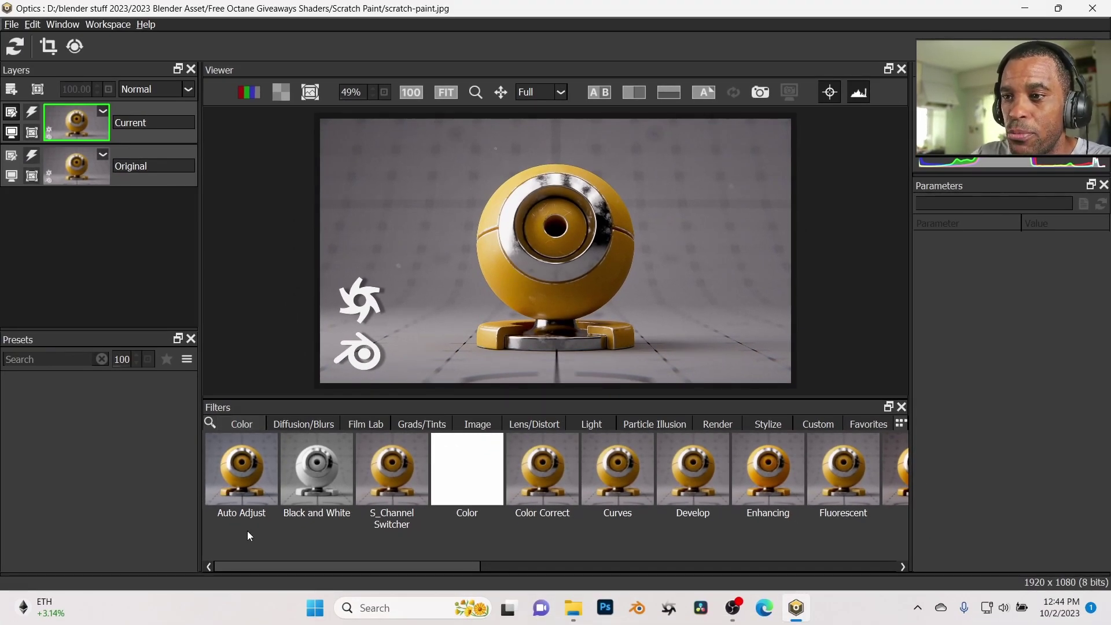
click(243, 495)
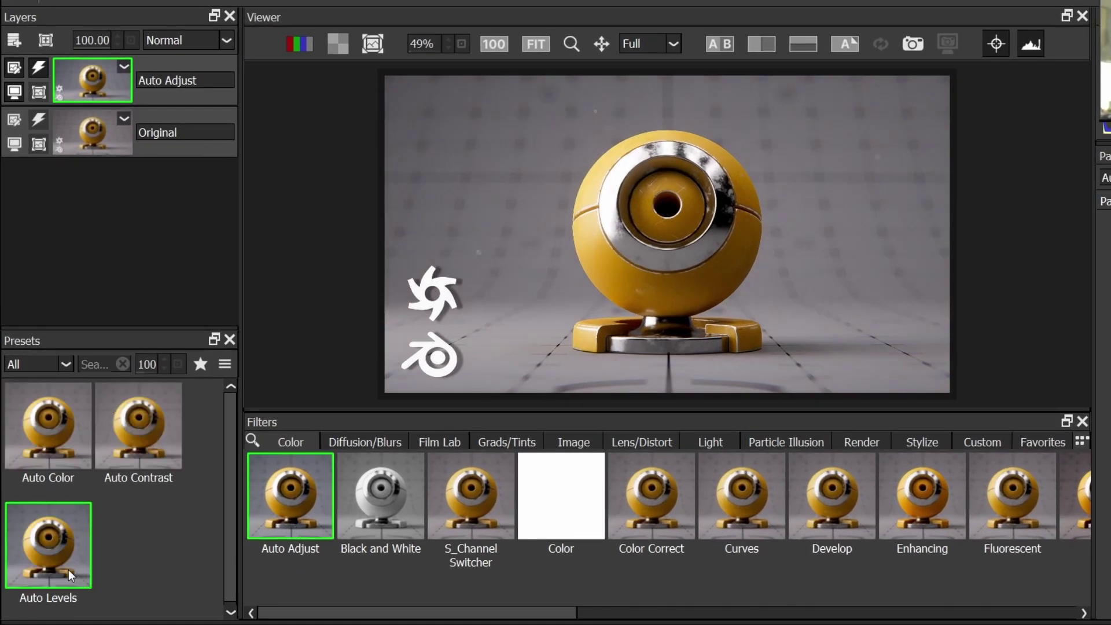
click(46, 438)
click(152, 447)
click(55, 554)
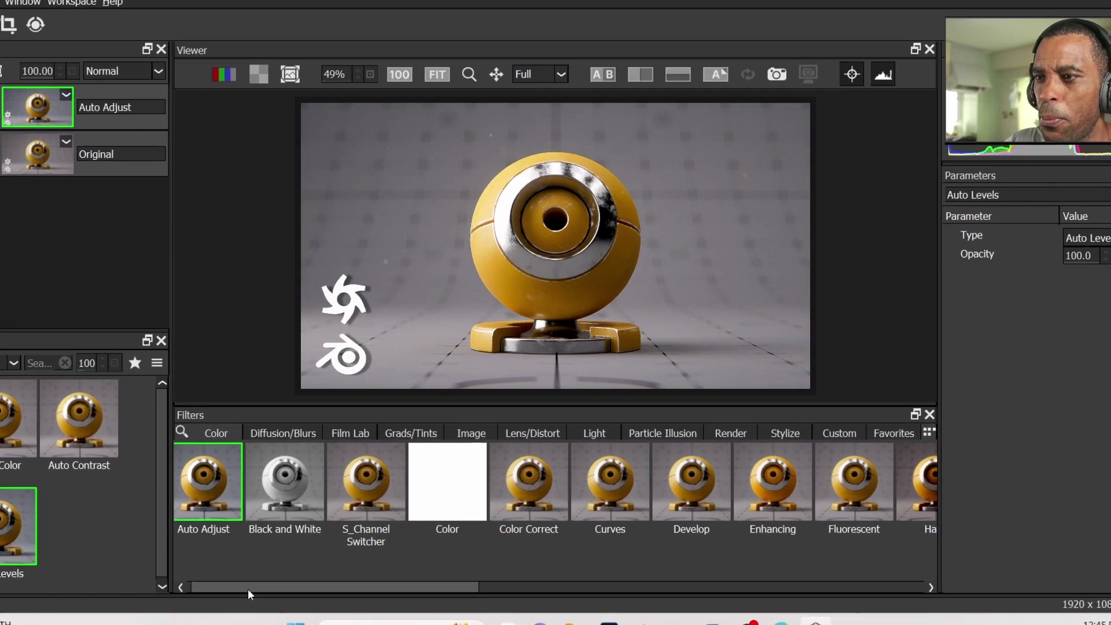
Step: Add a new layer above the Auto Adjust layer
drag(265, 570, 306, 570)
drag(256, 620, 479, 620)
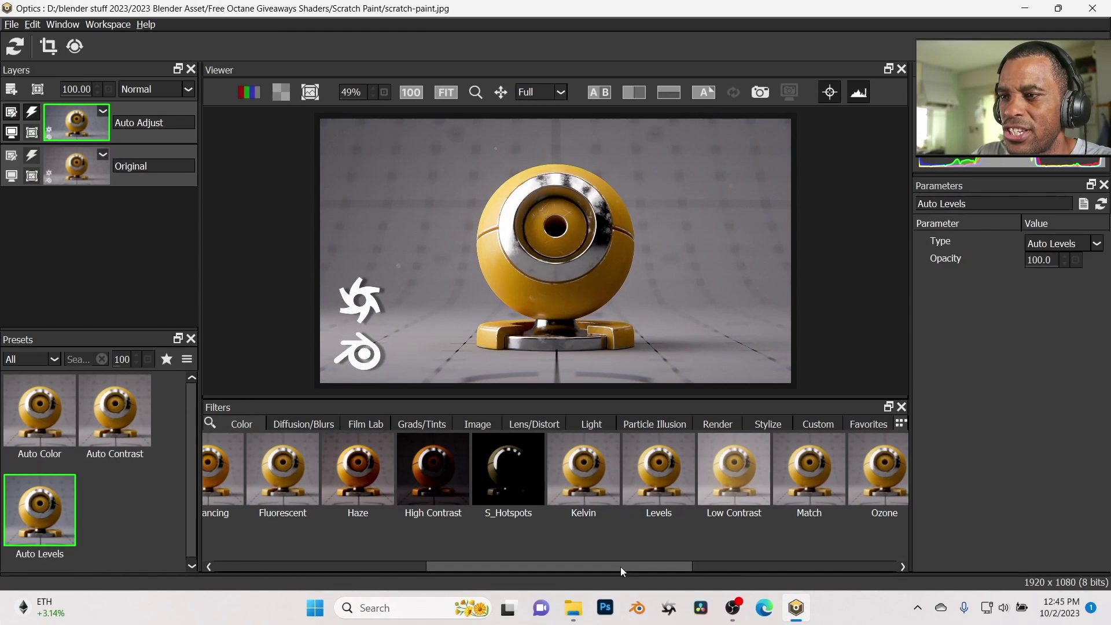
drag(632, 617, 626, 620)
drag(615, 573, 541, 559)
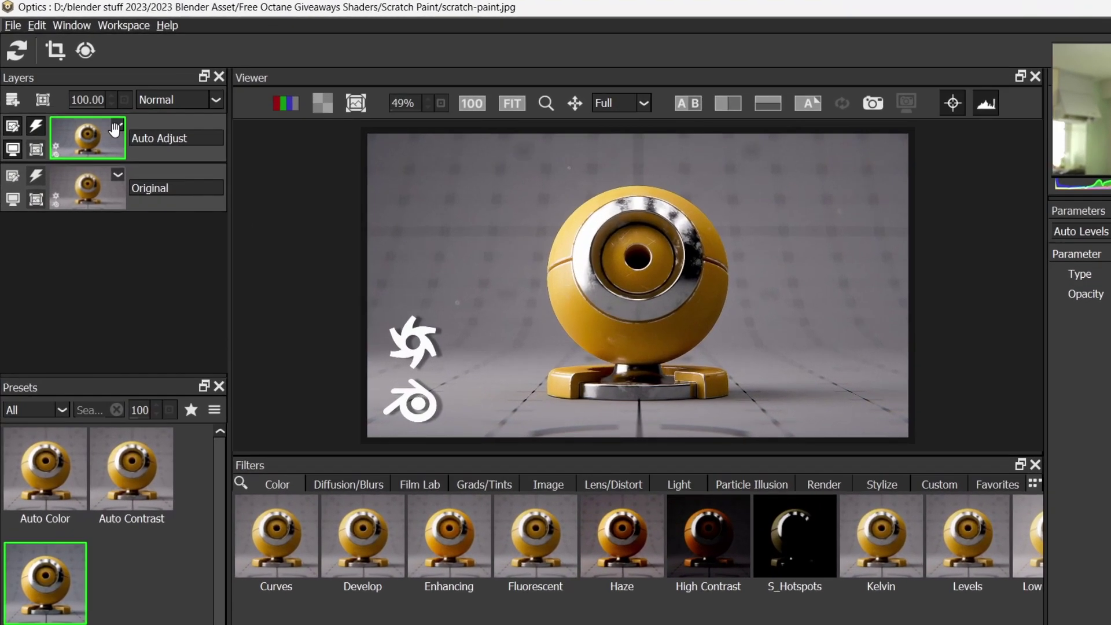
click(103, 112)
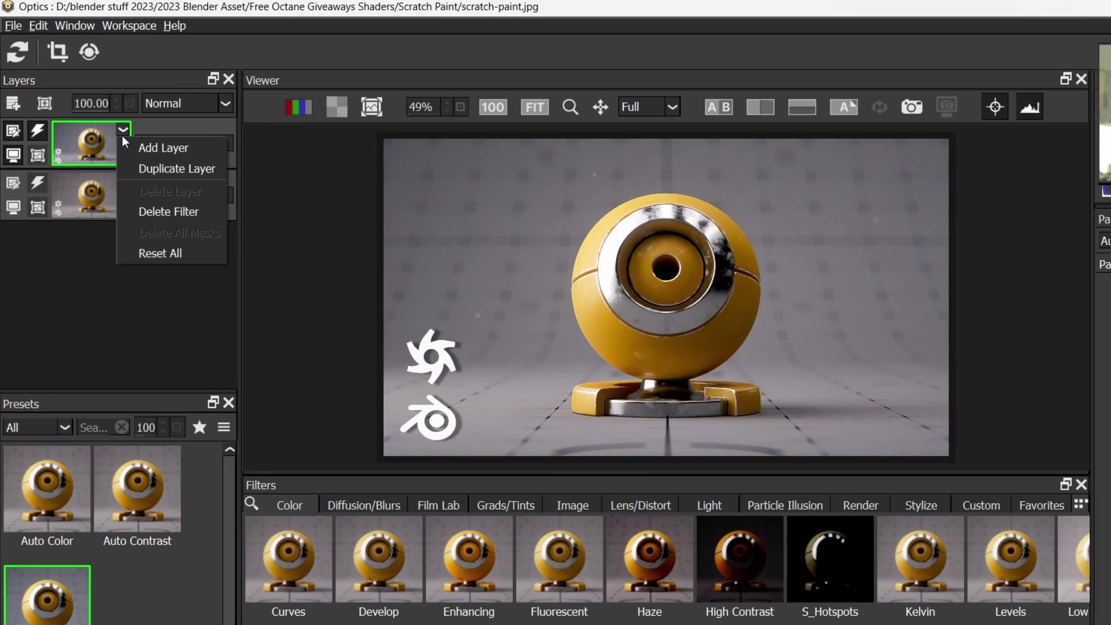
click(121, 129)
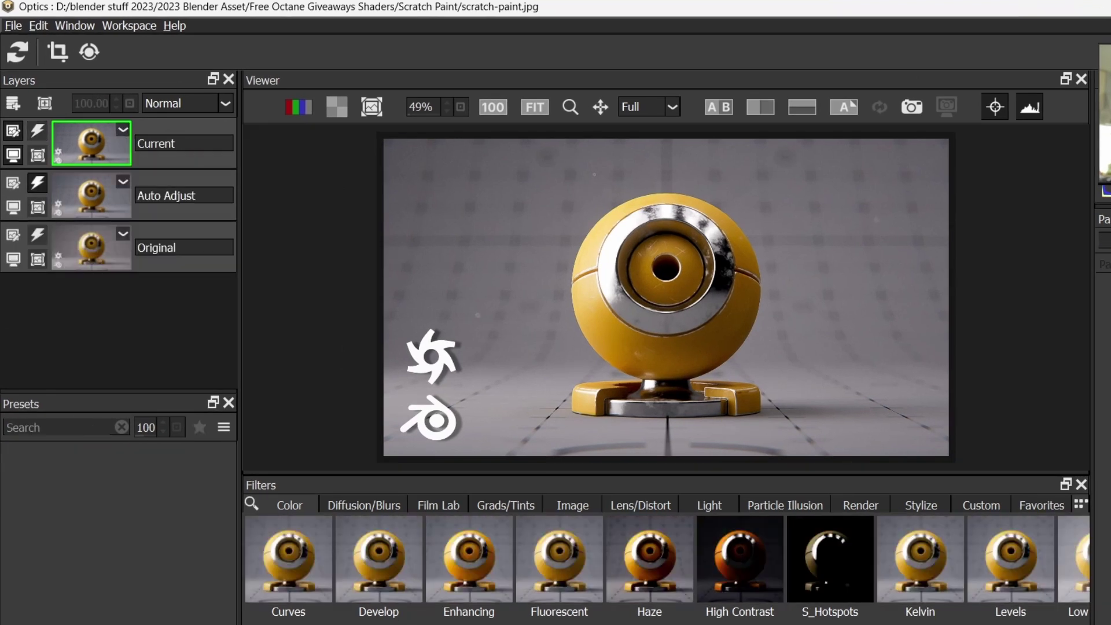
Step: Try the High Contrast preset of the Curves filter on the new layer and restore the Default preset
click(316, 583)
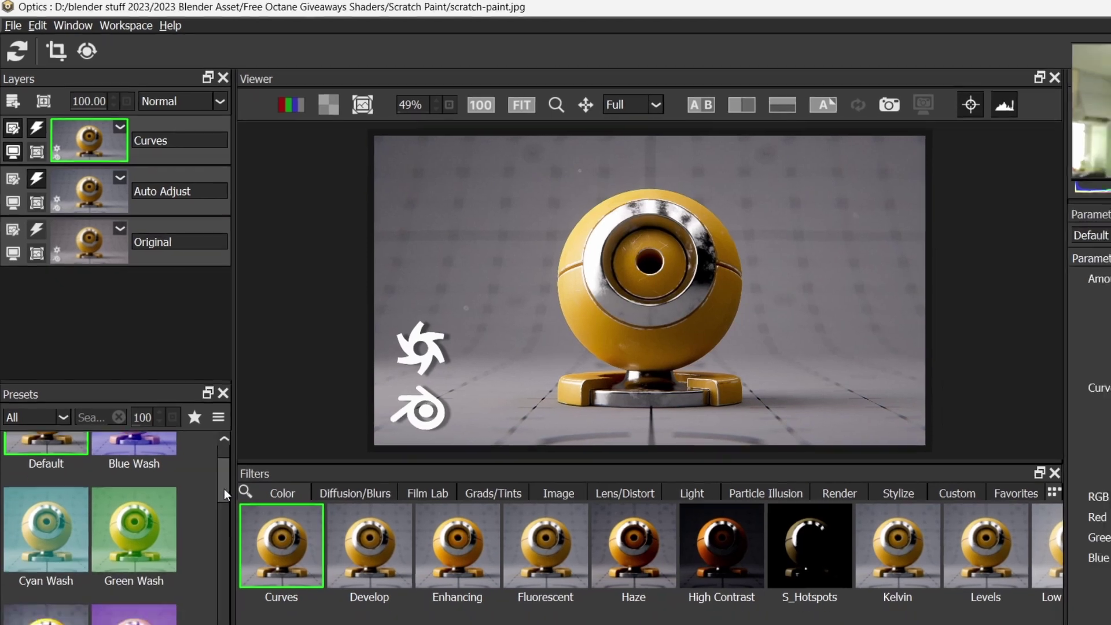
drag(233, 490, 228, 544)
drag(190, 451, 194, 428)
click(74, 491)
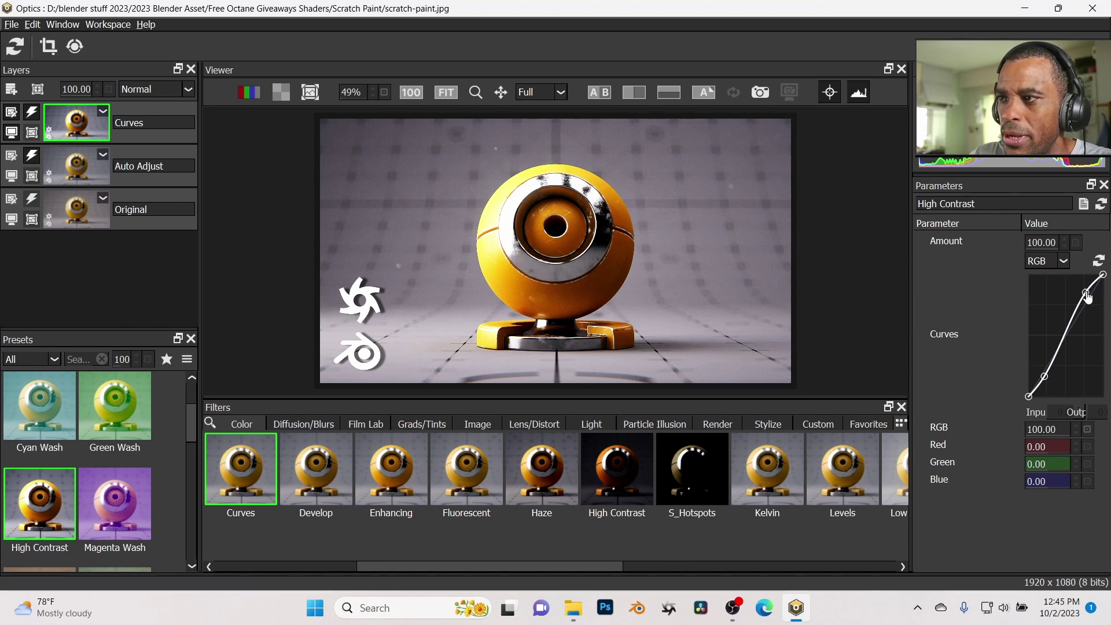
scroll(56, 453, up, 2)
click(40, 435)
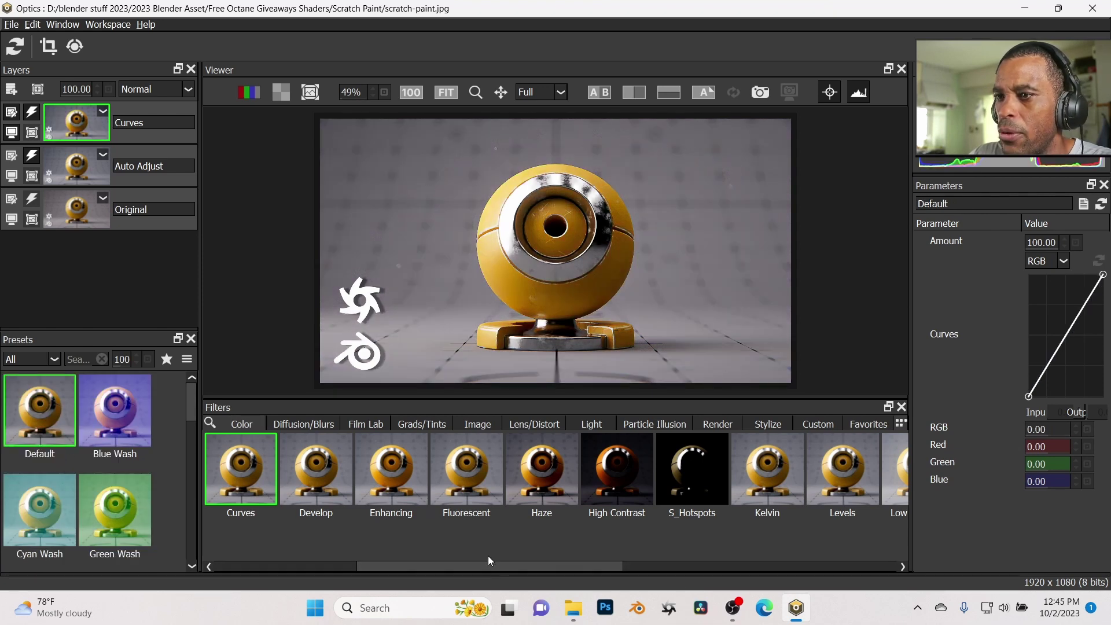
Step: Apply the Levels filter with the Clip Highlights preset to the top layer and raise its white input level
scroll(499, 567, right, 2)
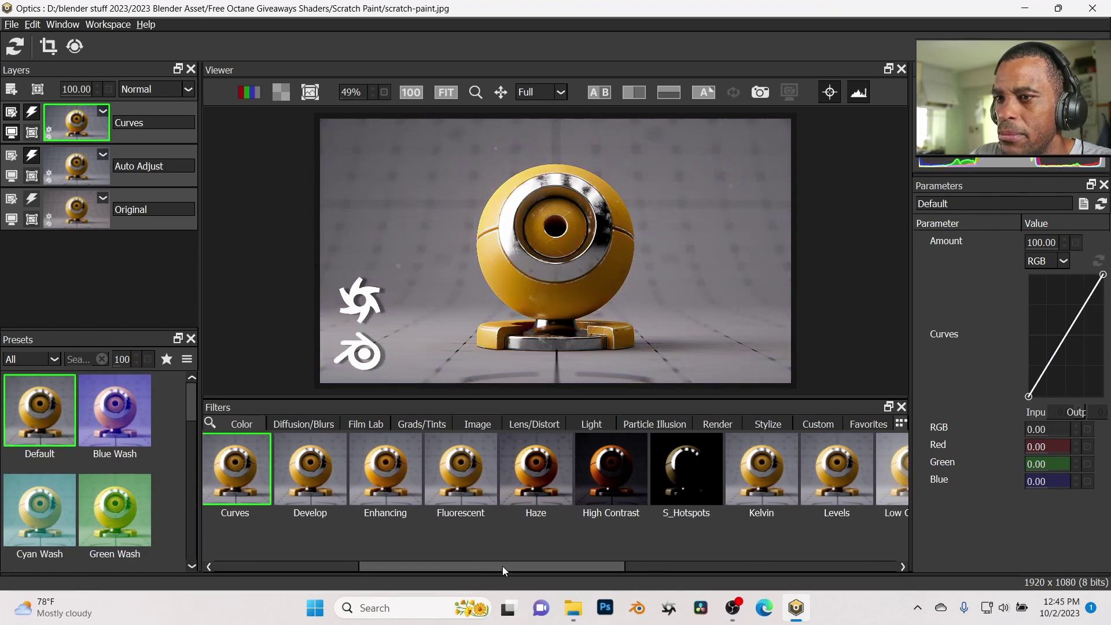
click(817, 483)
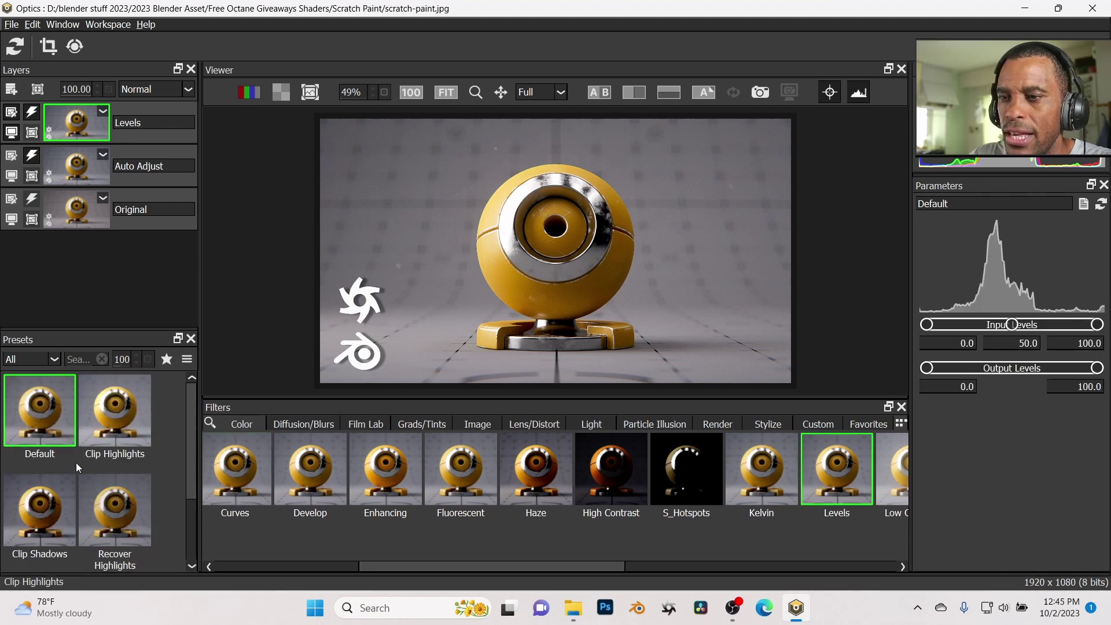
click(131, 432)
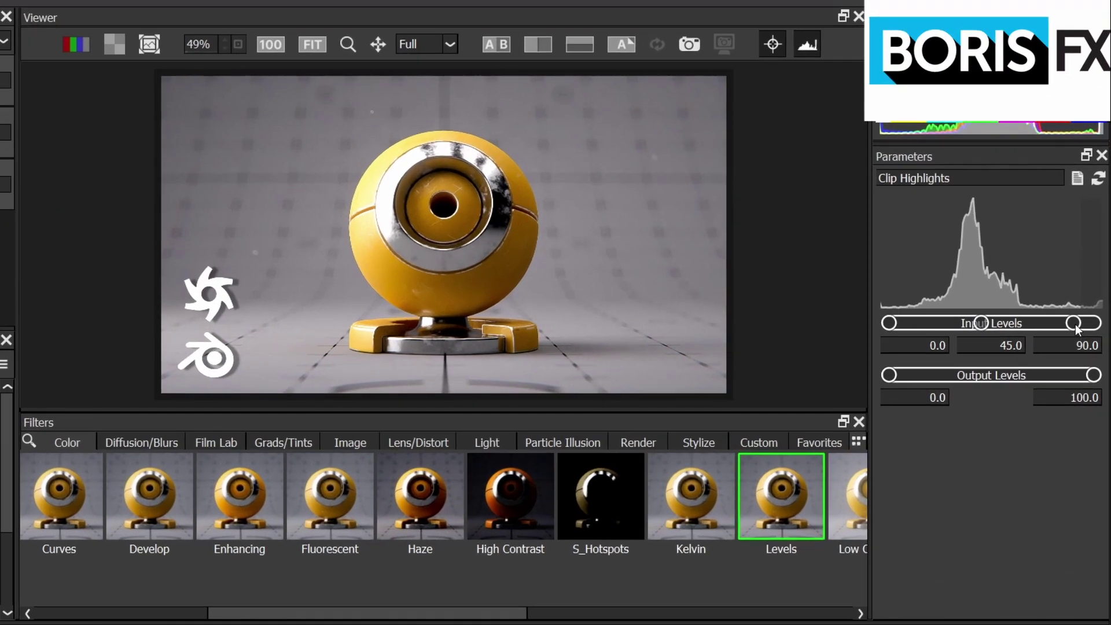
drag(1075, 327, 1094, 328)
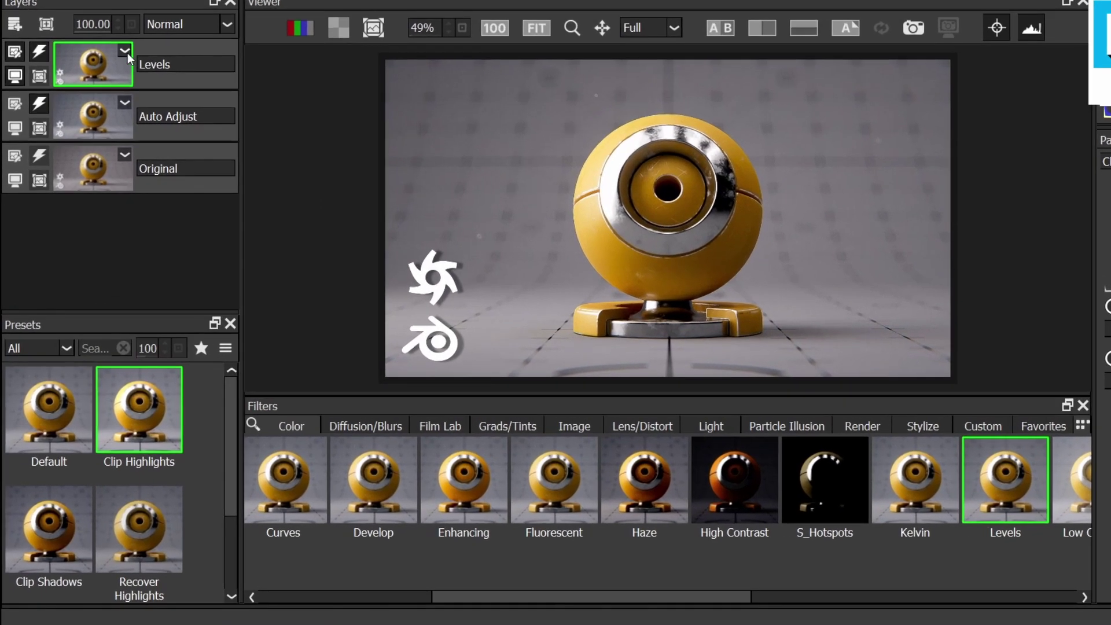
Step: Add a new layer above the Levels layer
click(104, 110)
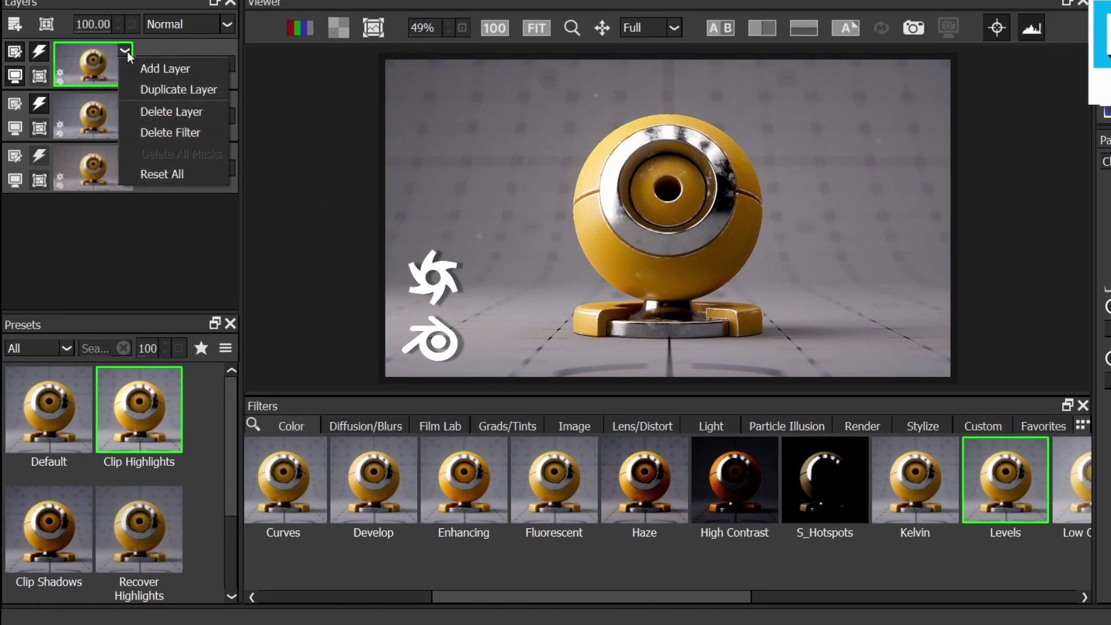
click(132, 64)
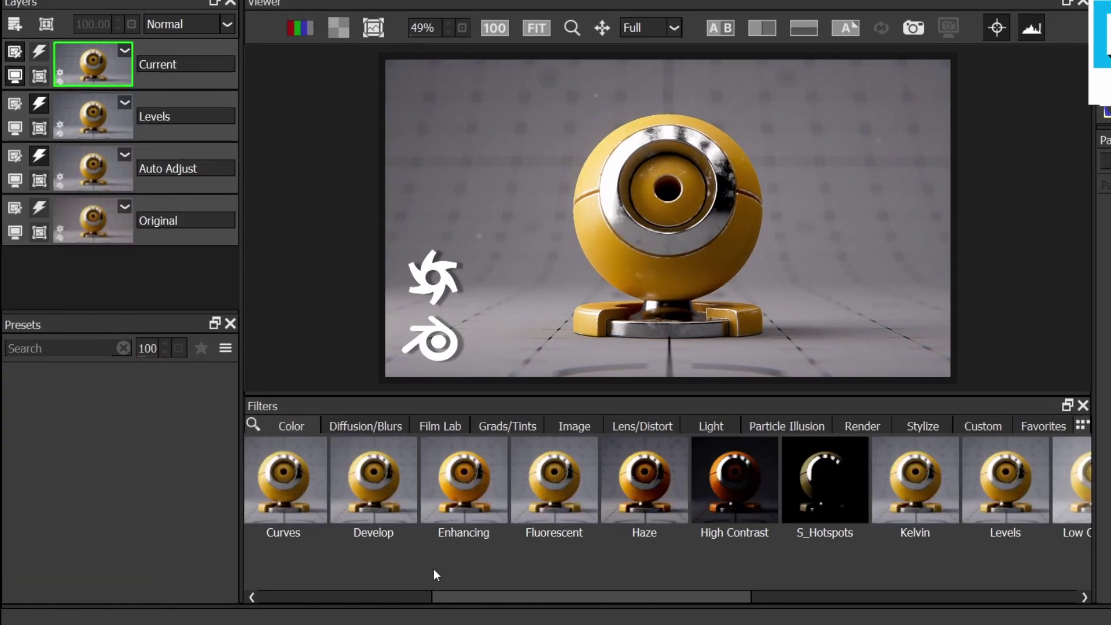
Step: Try the Color Correct filter with the Close Encounters of the Third Kind 2 and Cocoon presets, and restore Default
drag(606, 598, 527, 586)
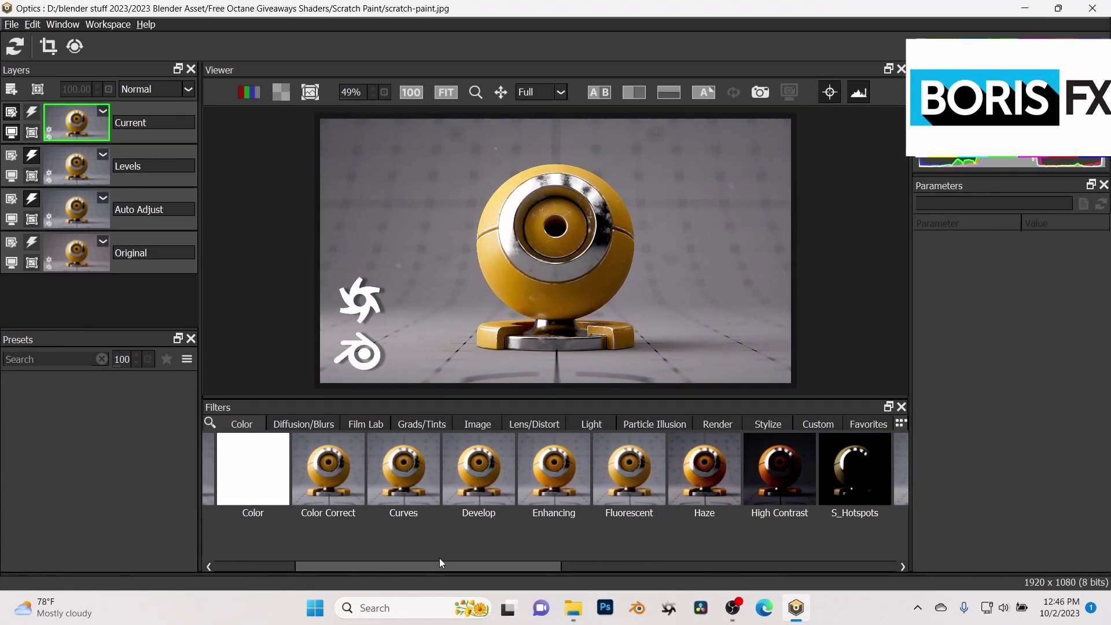
drag(440, 559, 417, 557)
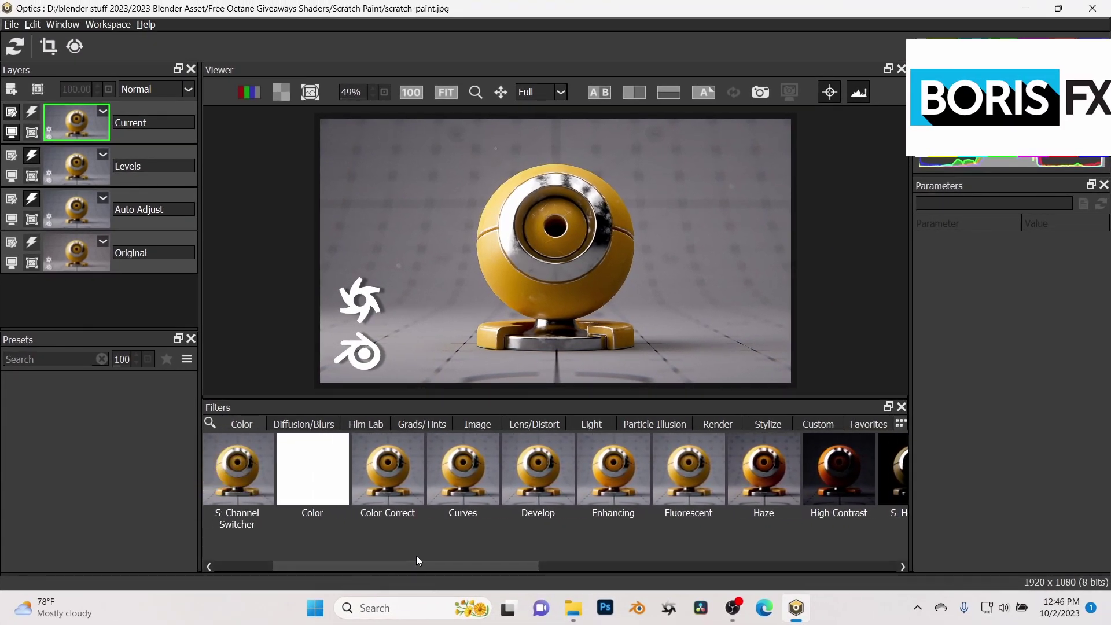
click(395, 487)
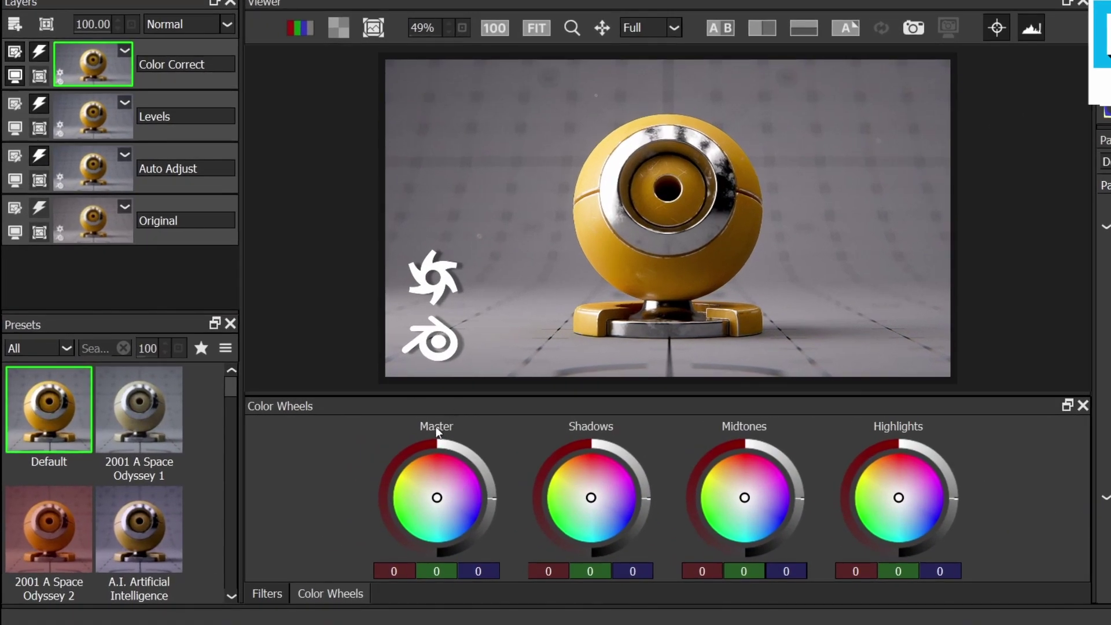
drag(228, 385, 231, 411)
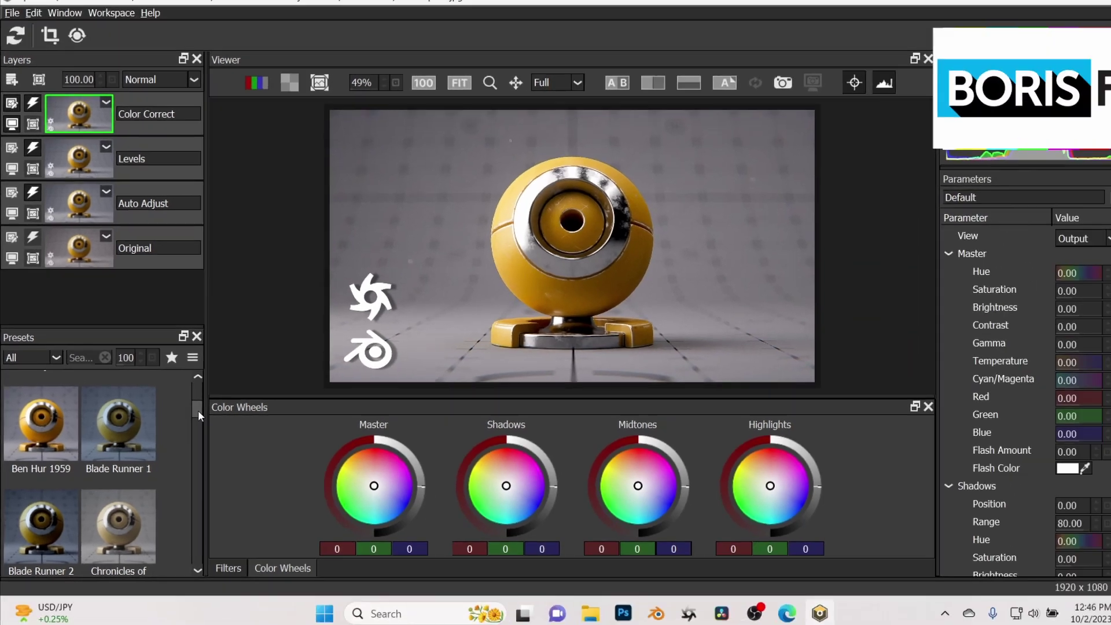
scroll(231, 411, down, 2)
drag(192, 412, 193, 425)
click(30, 471)
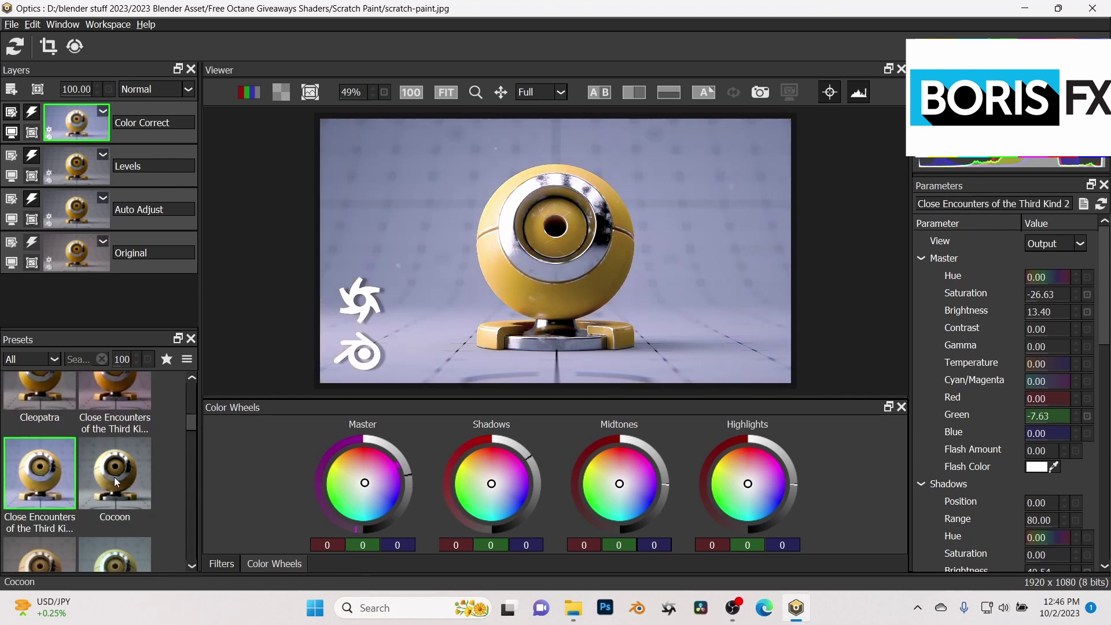
click(116, 482)
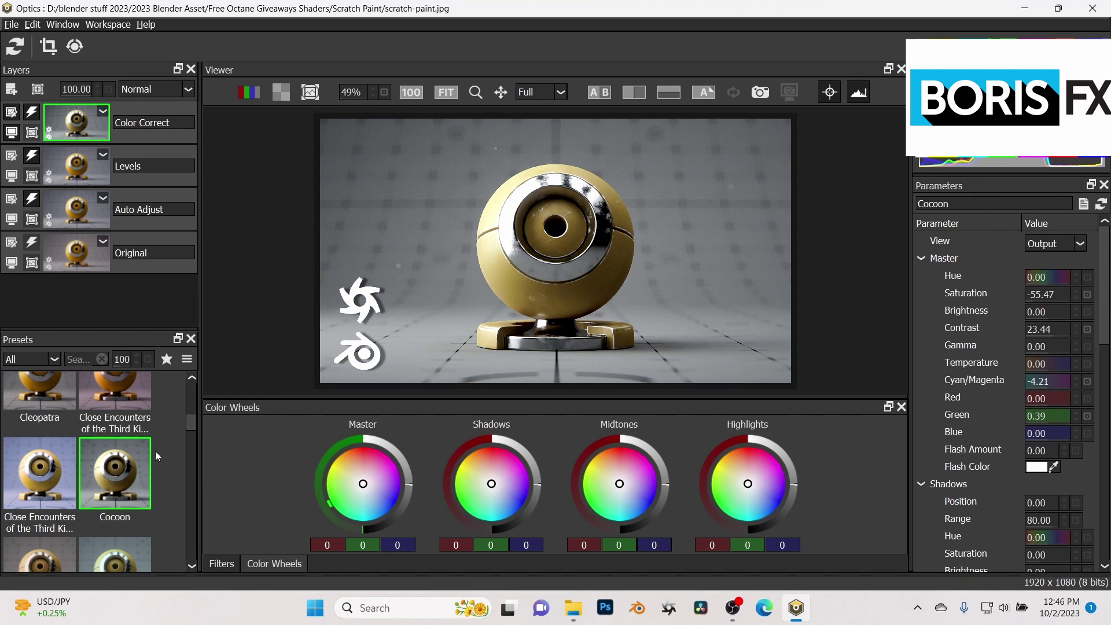
drag(185, 419, 192, 380)
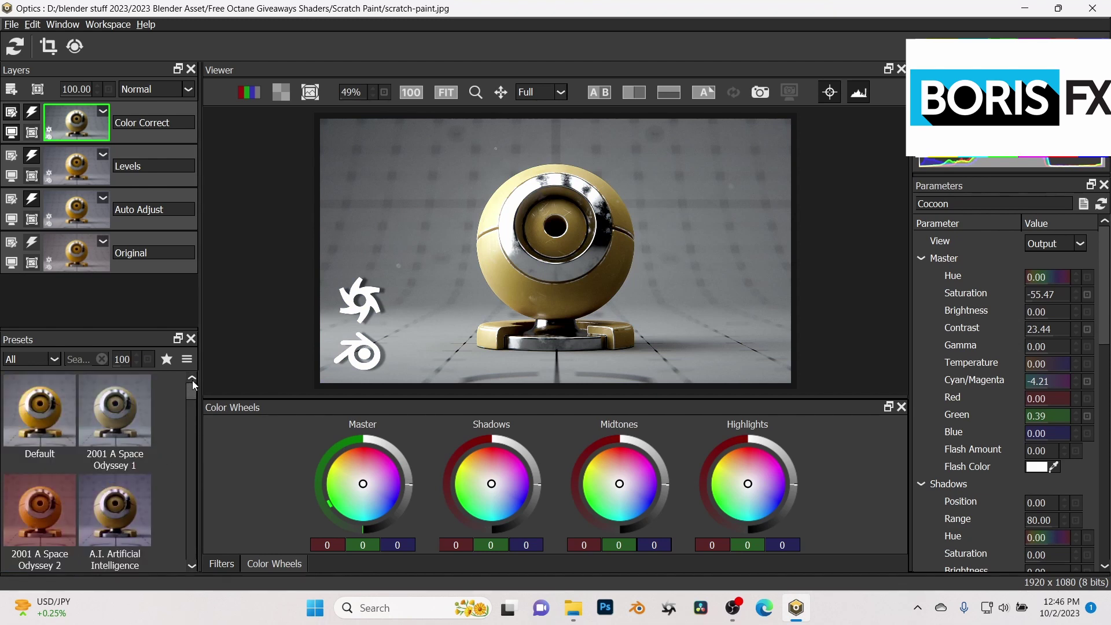
click(51, 413)
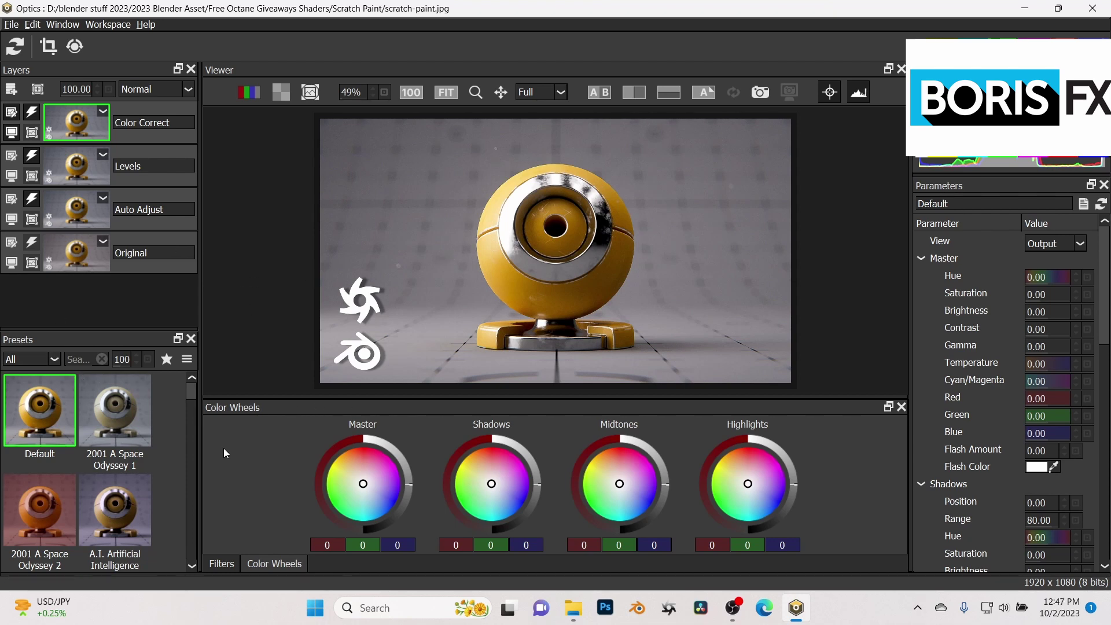
Step: Try the S_Glint filter from the Light category on the top layer with its Brightness set to 0.10
click(220, 569)
click(590, 424)
click(463, 468)
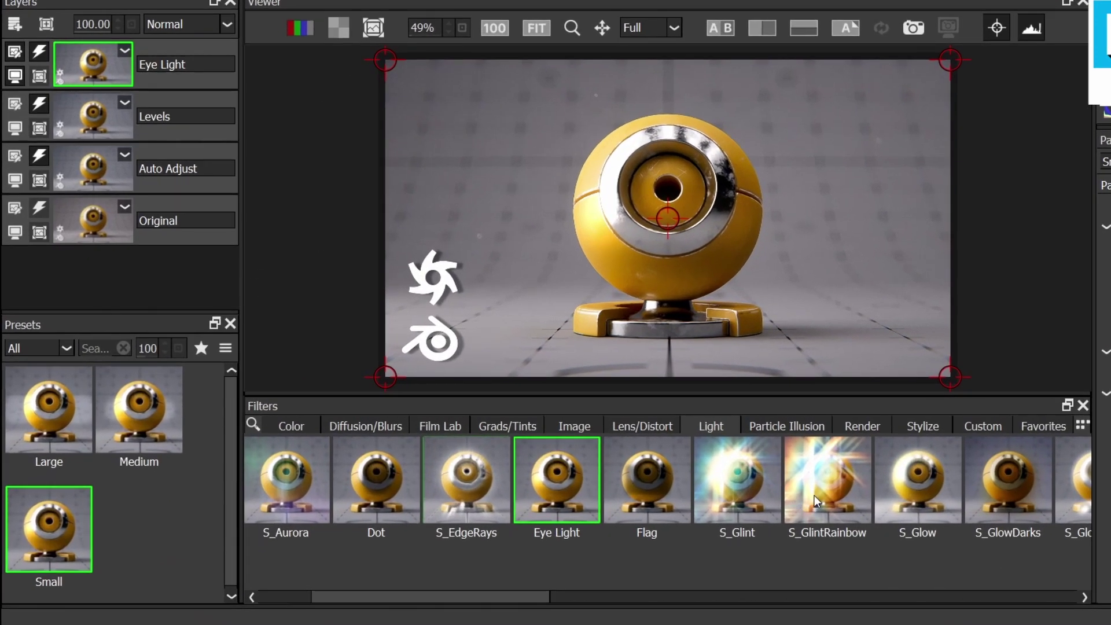
click(678, 486)
click(729, 470)
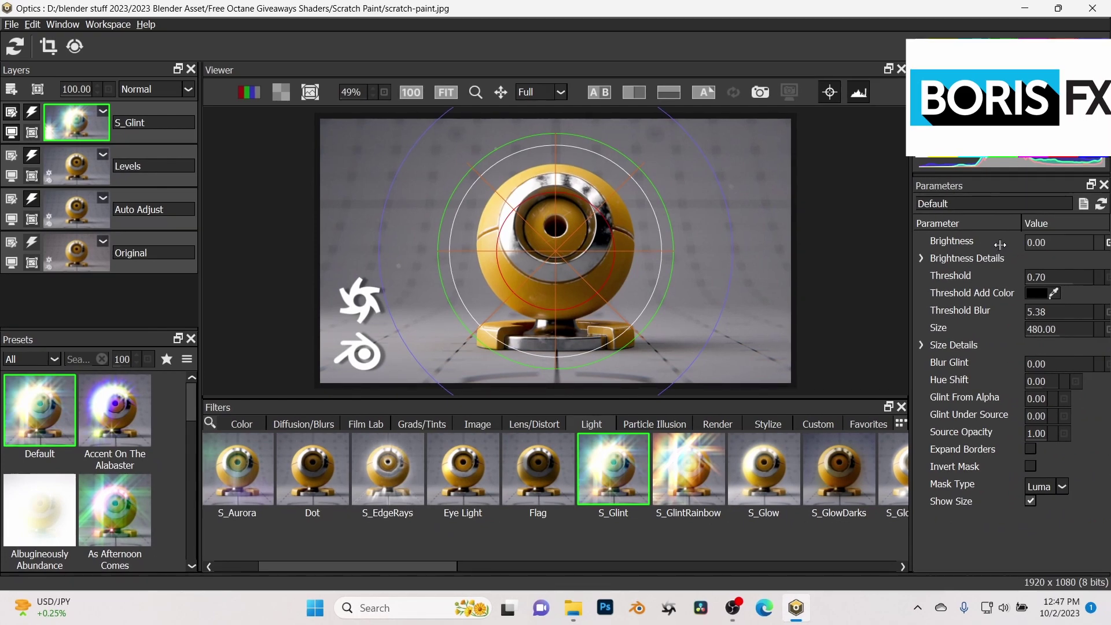
drag(1022, 245, 1041, 247)
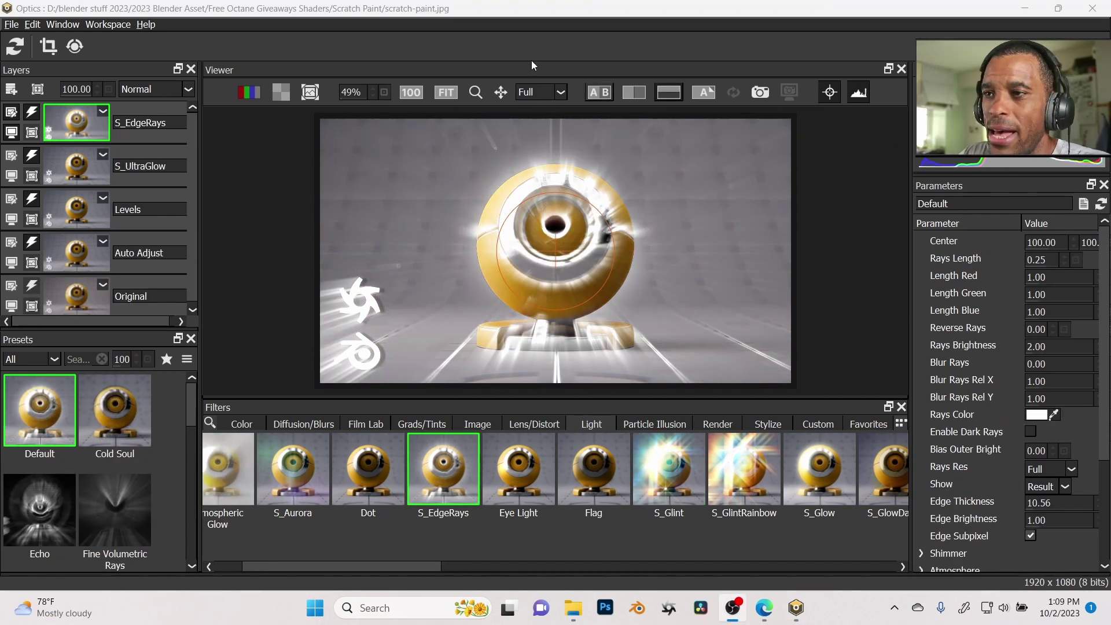
Step: Limit the S_EdgeRays effect to the ball with a freehand outline mask and shift the rays' Center horizontally
click(37, 89)
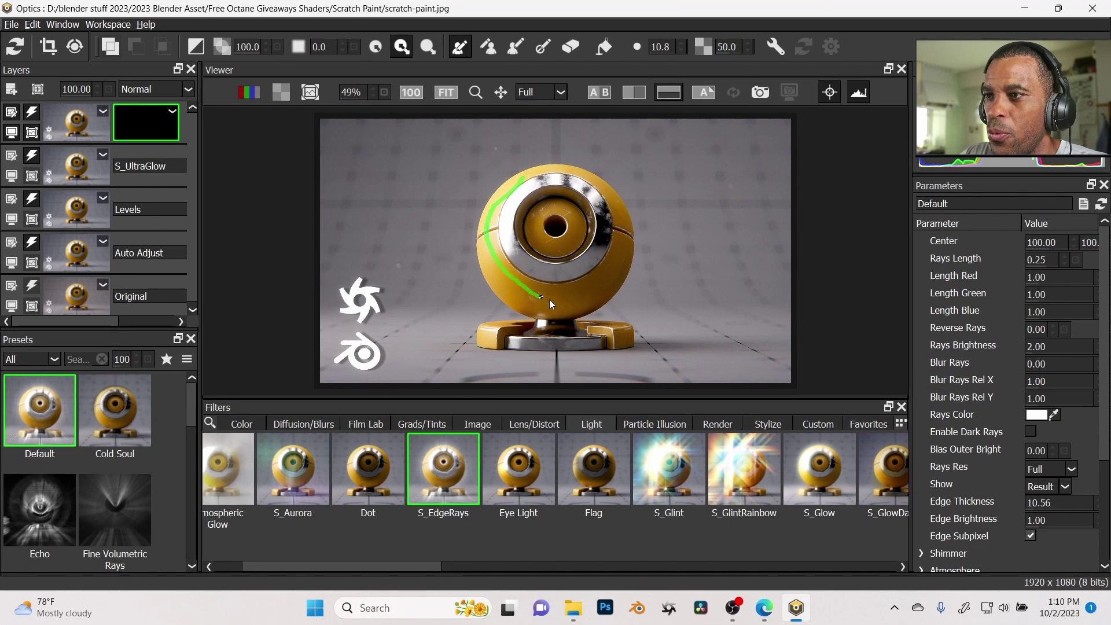
mouse_move(606, 212)
mouse_down()
mouse_move(597, 178)
mouse_move(533, 163)
mouse_up()
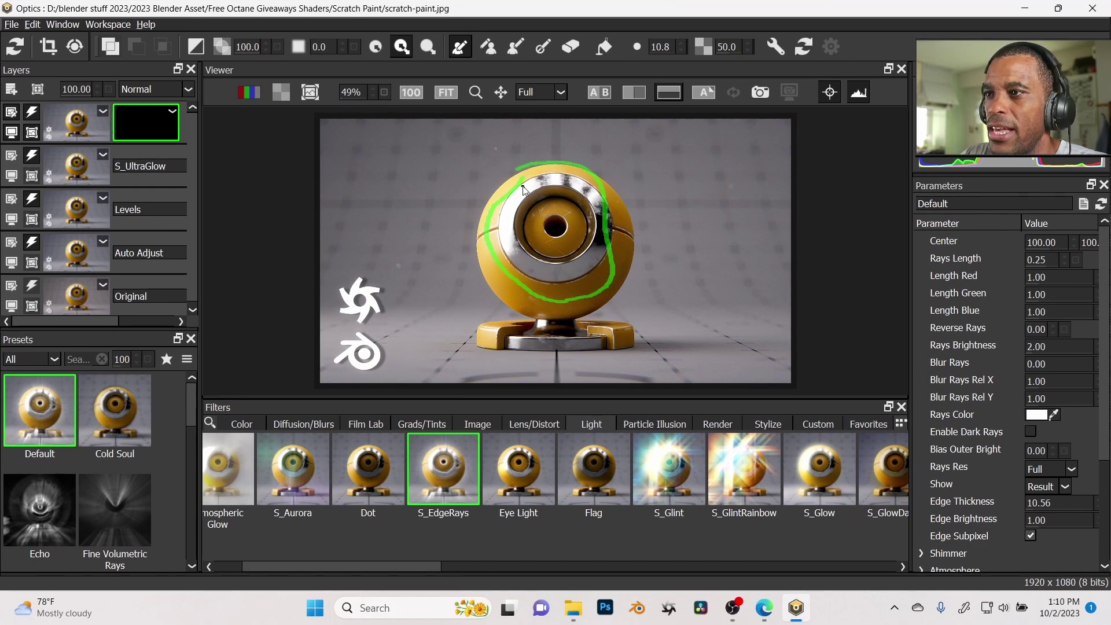
drag(598, 334, 638, 172)
drag(493, 172, 497, 176)
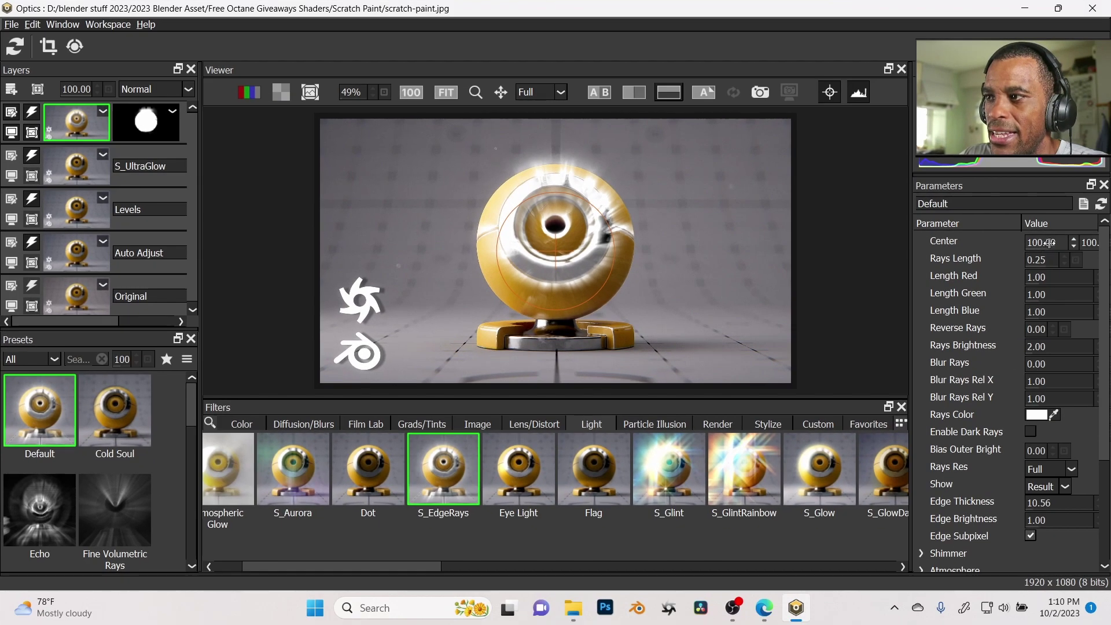
drag(1045, 243, 1070, 243)
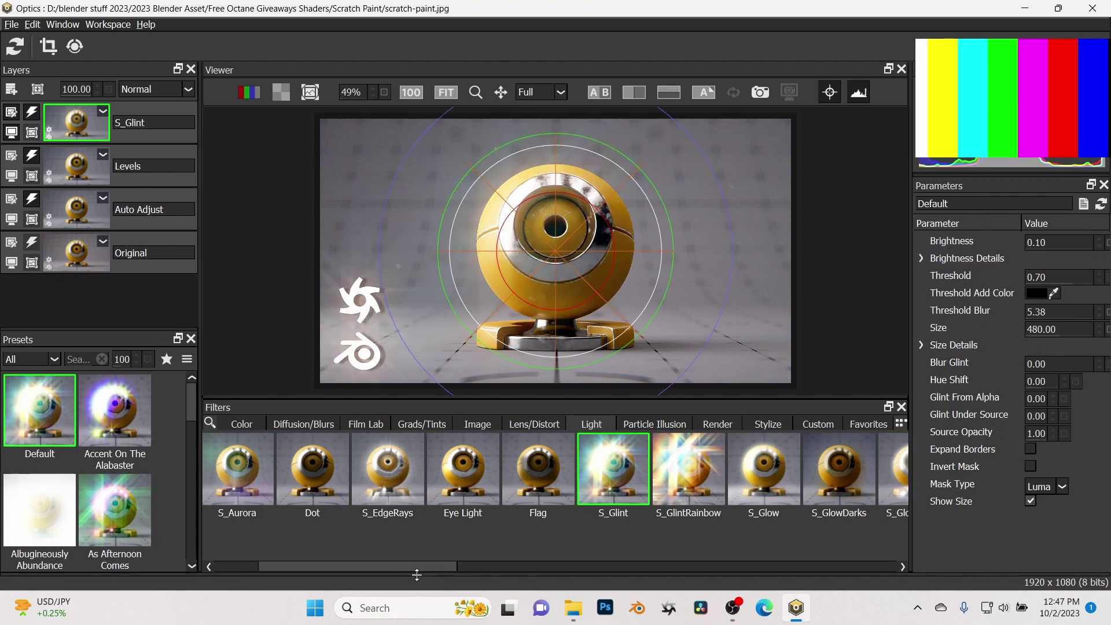
Step: Apply the S_UltraGlow light filter to the top layer with primary glow Brightness 0.24 and Threshold 0.74
scroll(435, 568, down, 3)
drag(581, 569, 877, 569)
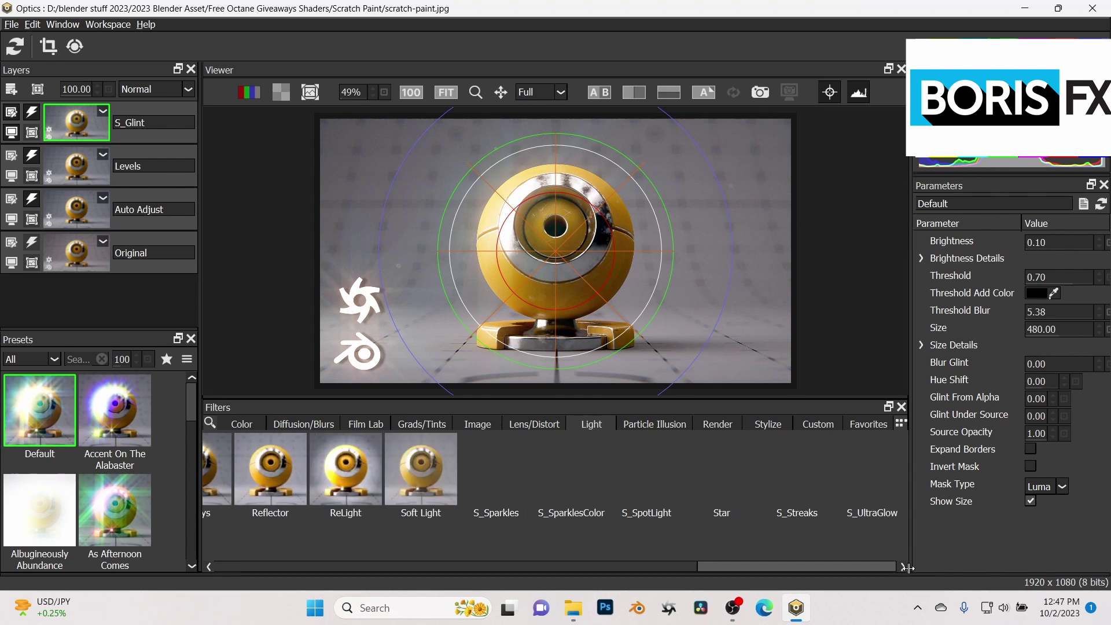
click(871, 503)
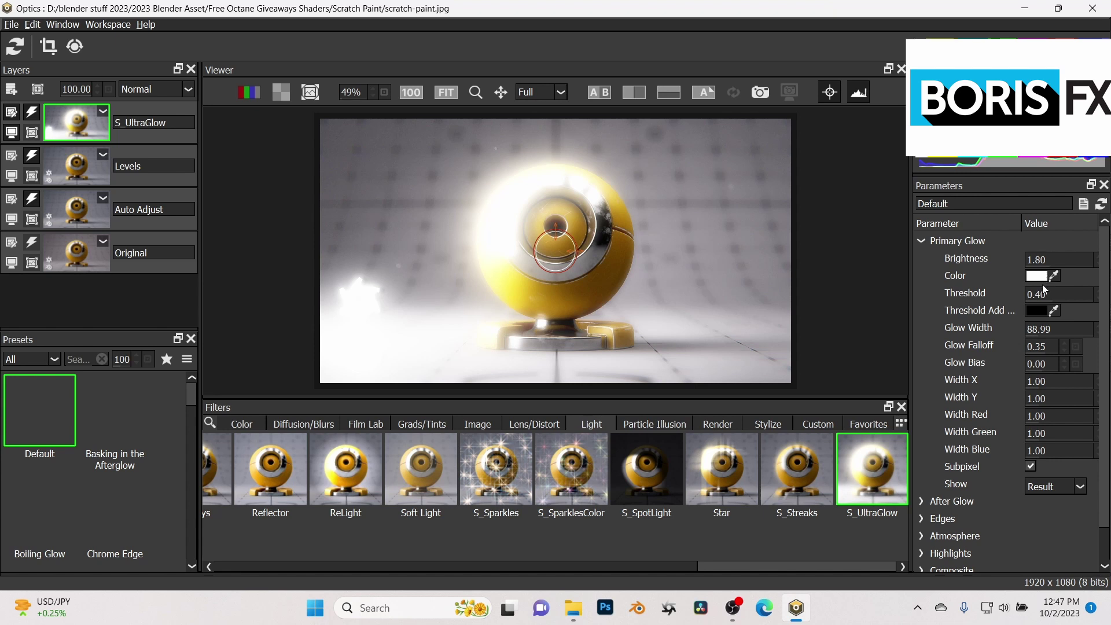
drag(1044, 260, 1010, 258)
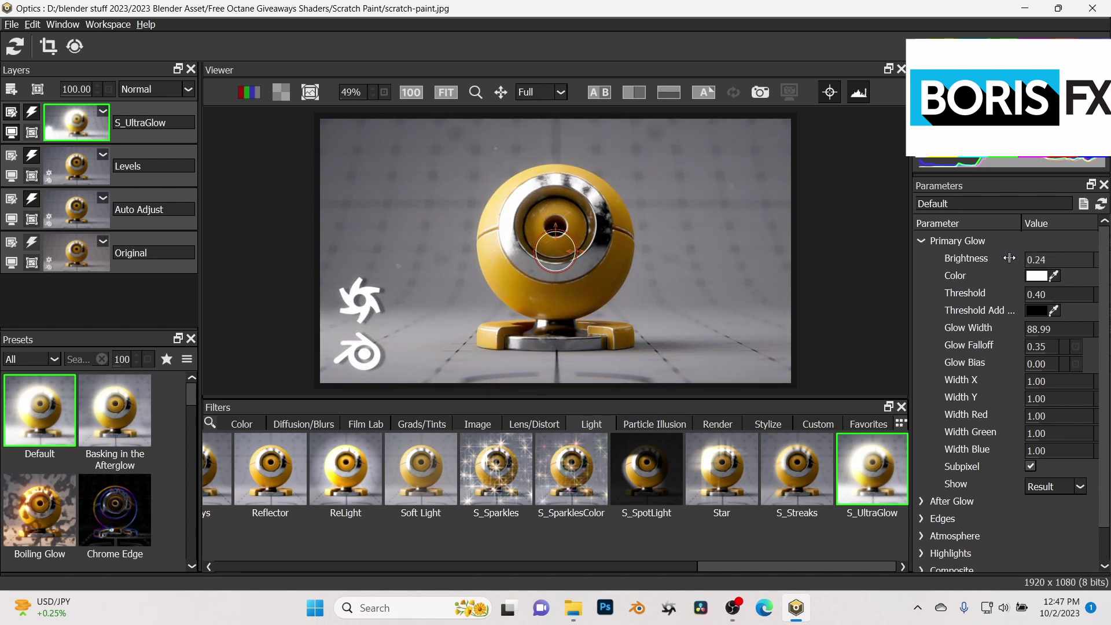
drag(1058, 292, 1086, 292)
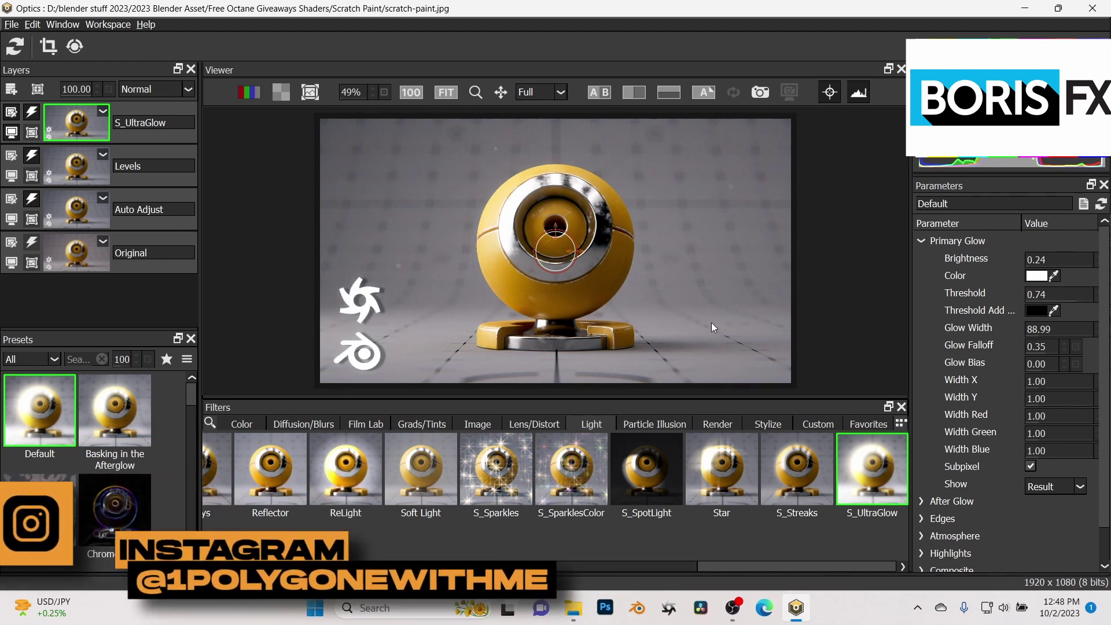
Step: Compare the image before and after the glow with a horizontal split view, sweeping the divider to the image's upper edge
click(676, 92)
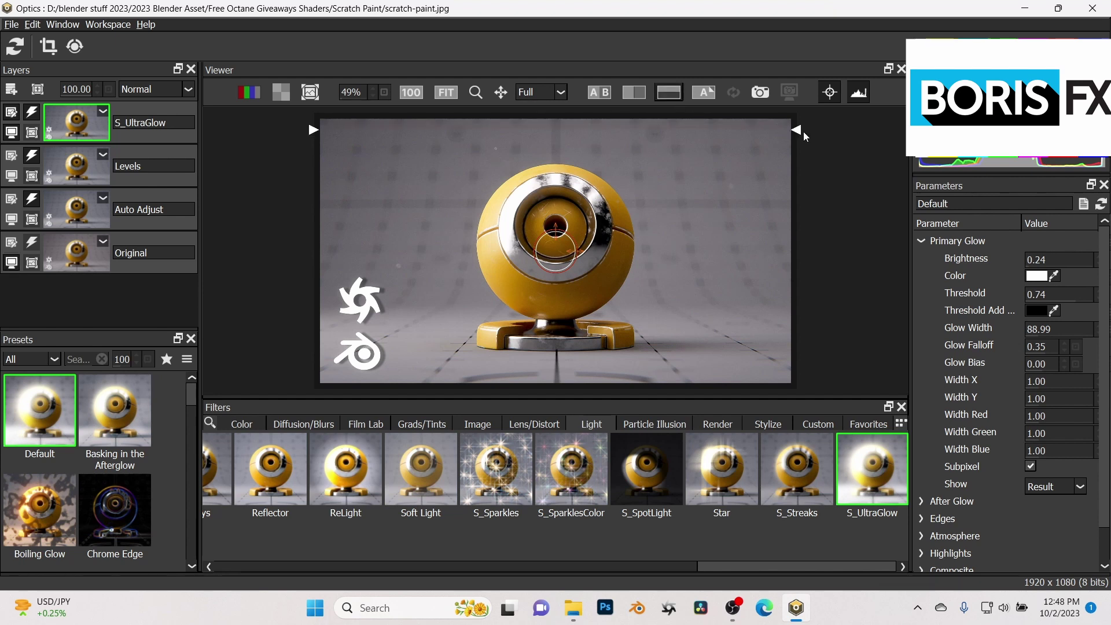
mouse_move(801, 130)
mouse_down()
mouse_move(798, 407)
mouse_move(804, 110)
mouse_up()
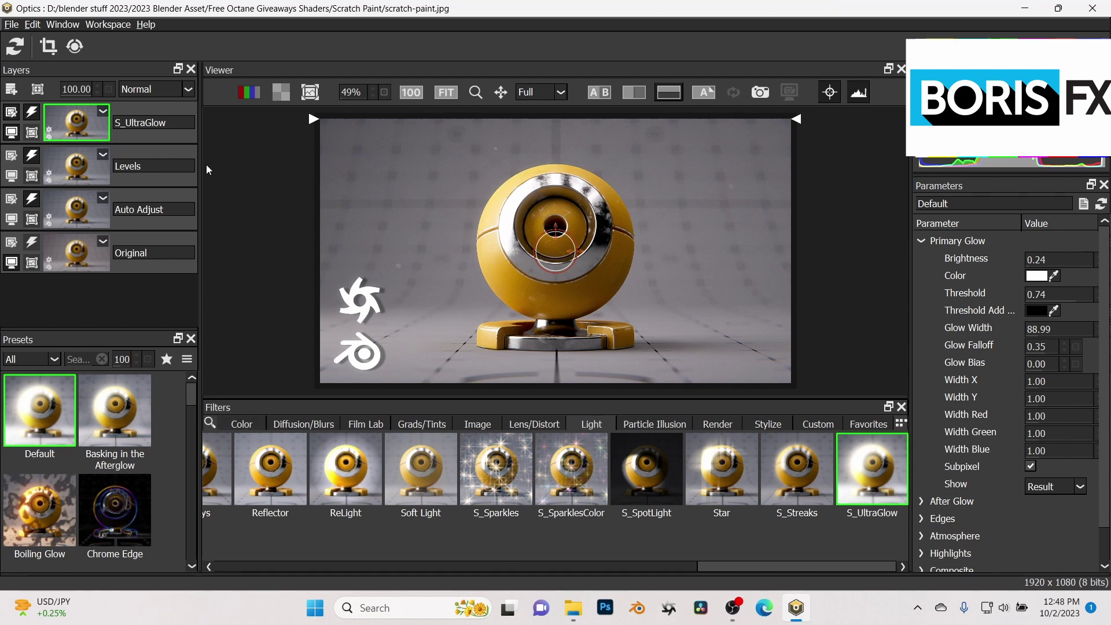
Step: Add a new layer above S_UltraGlow and apply the S_UltraGrain filter from the Film Lab category to it
click(104, 110)
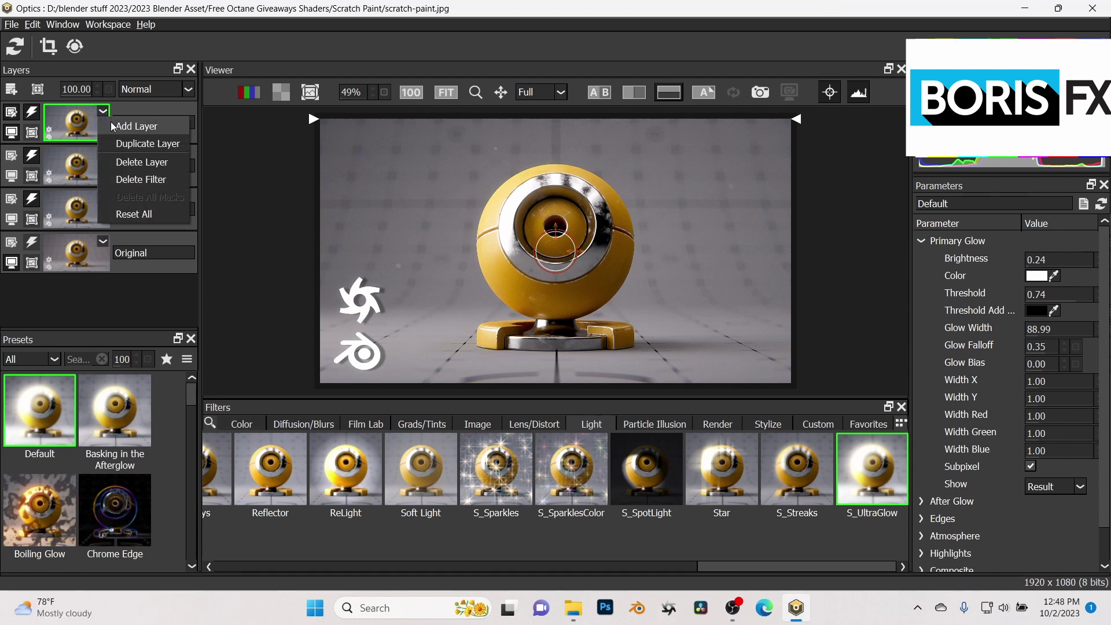
click(110, 123)
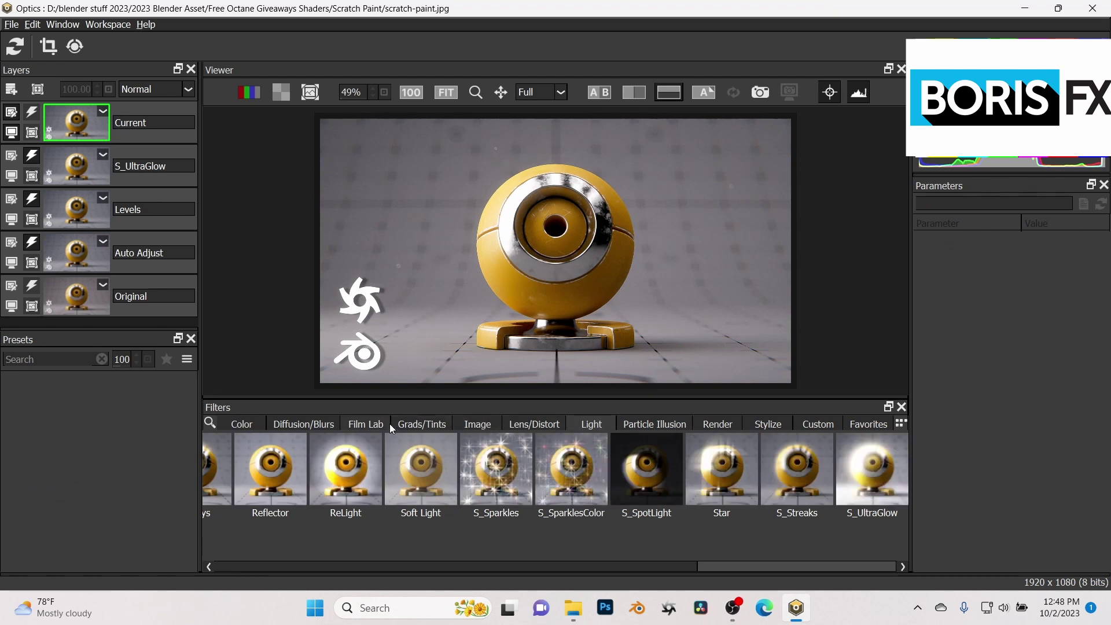
click(354, 425)
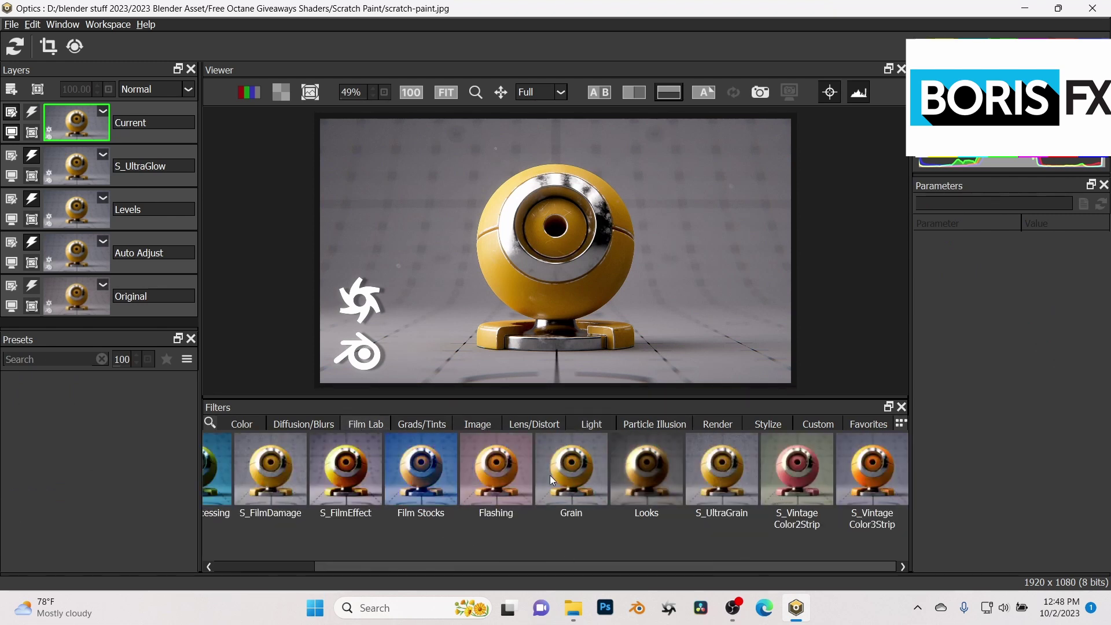
drag(376, 569, 358, 569)
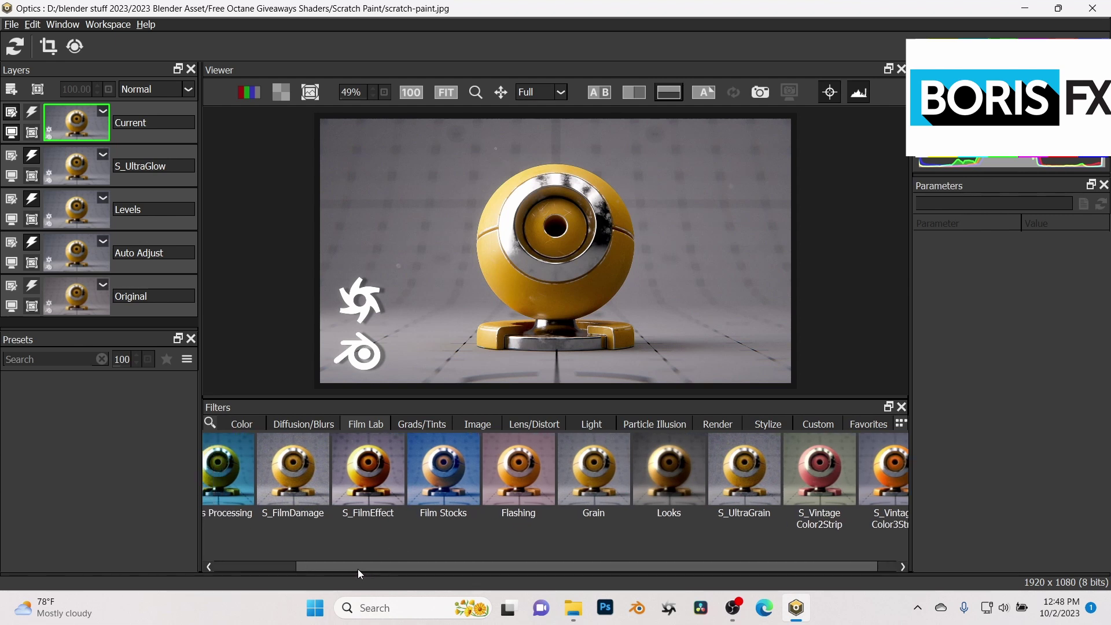
click(744, 468)
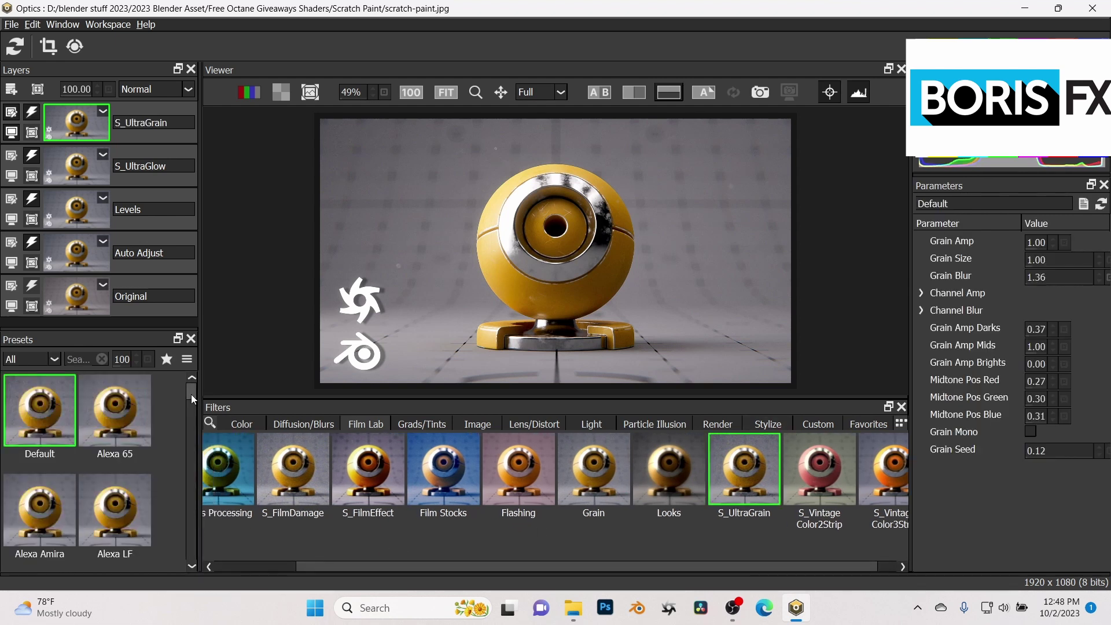
Step: Browse the S_UltraGrain camera presets and apply the Alexa Mini preset to the grain layer
scroll(190, 394, down, 2)
scroll(189, 393, up, 2)
scroll(195, 484, down, 4)
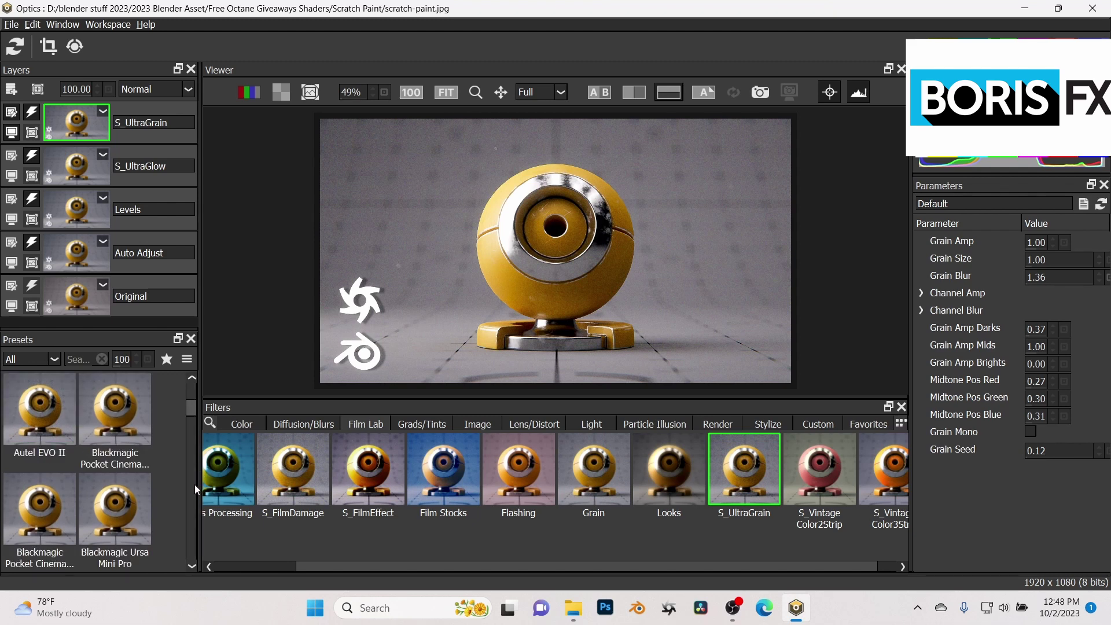
scroll(193, 404, up, 3)
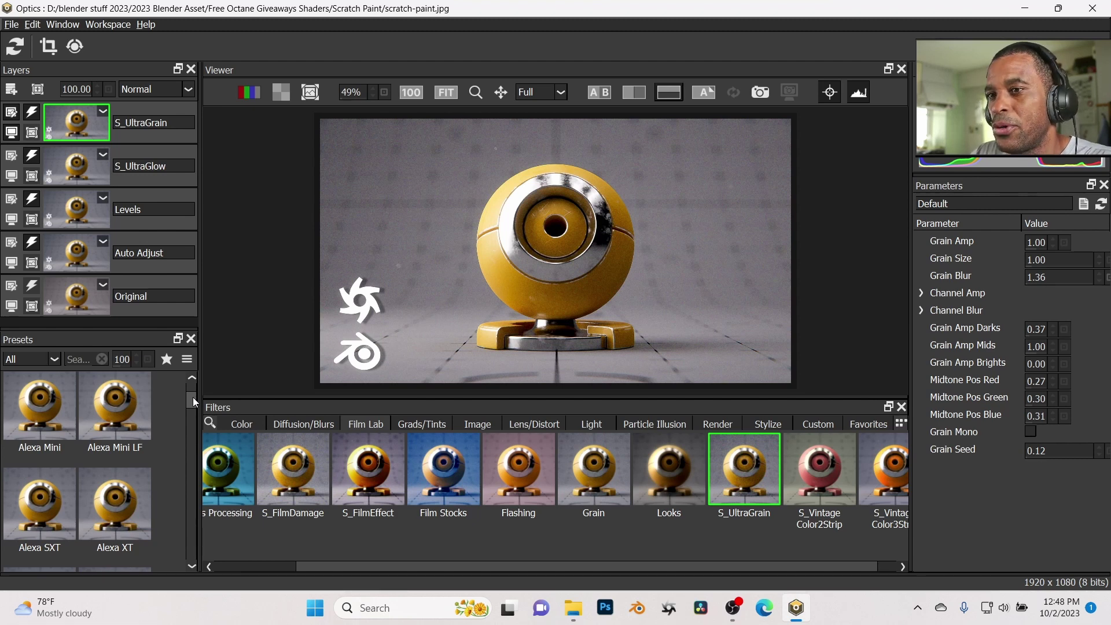
mouse_move(193, 397)
mouse_down()
mouse_move(192, 457)
mouse_move(189, 397)
mouse_up()
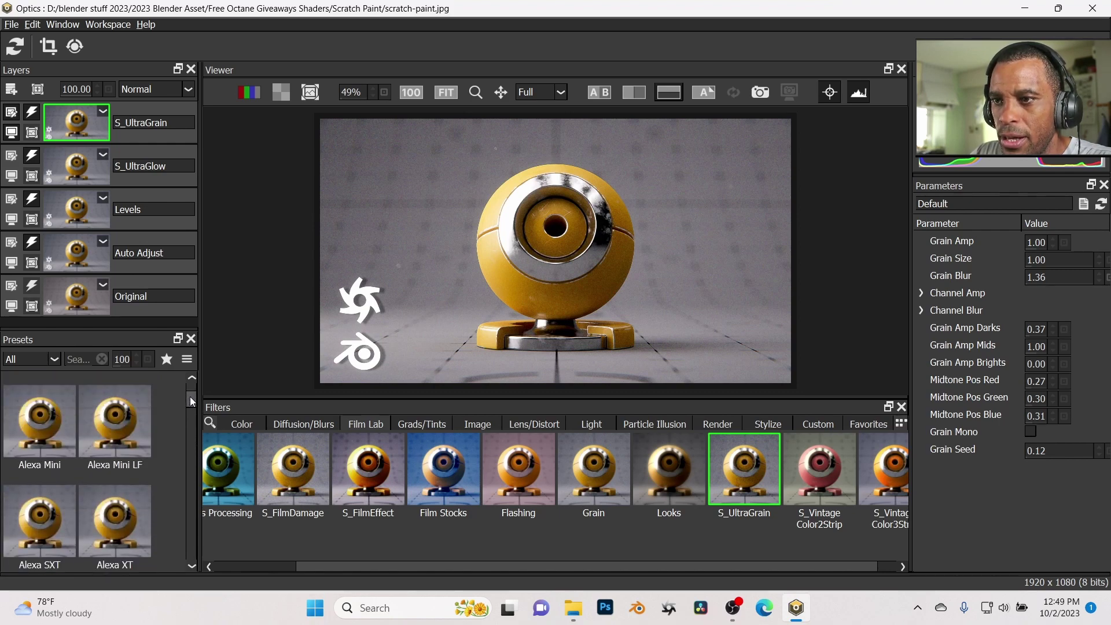
click(74, 420)
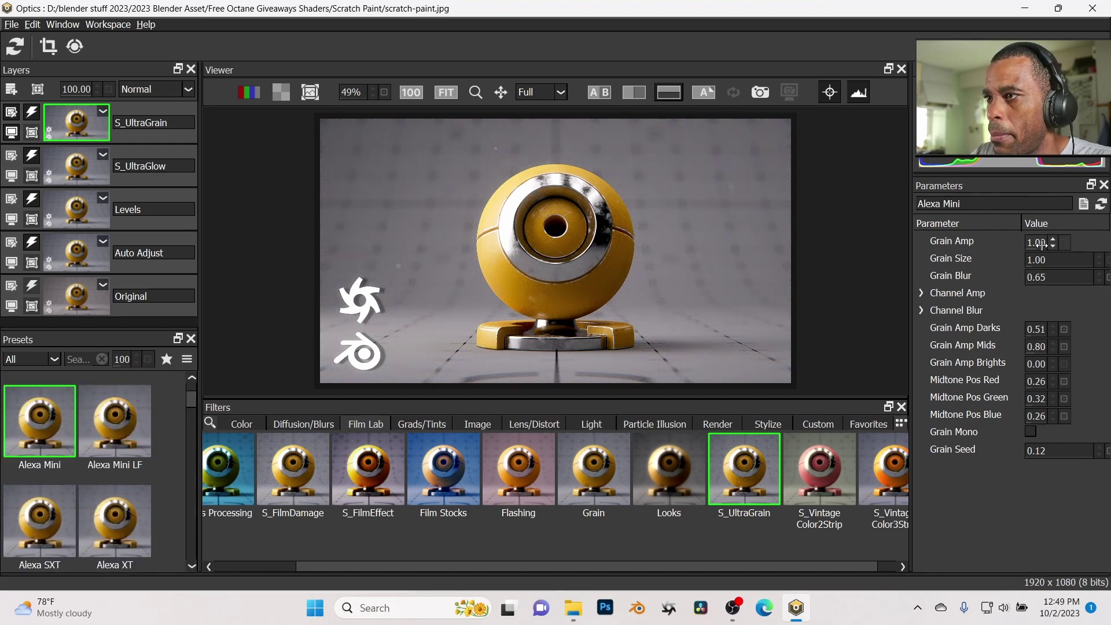
Step: Increase the Grain Amp of the S_UltraGrain filter to 1.90
drag(1050, 246, 1056, 246)
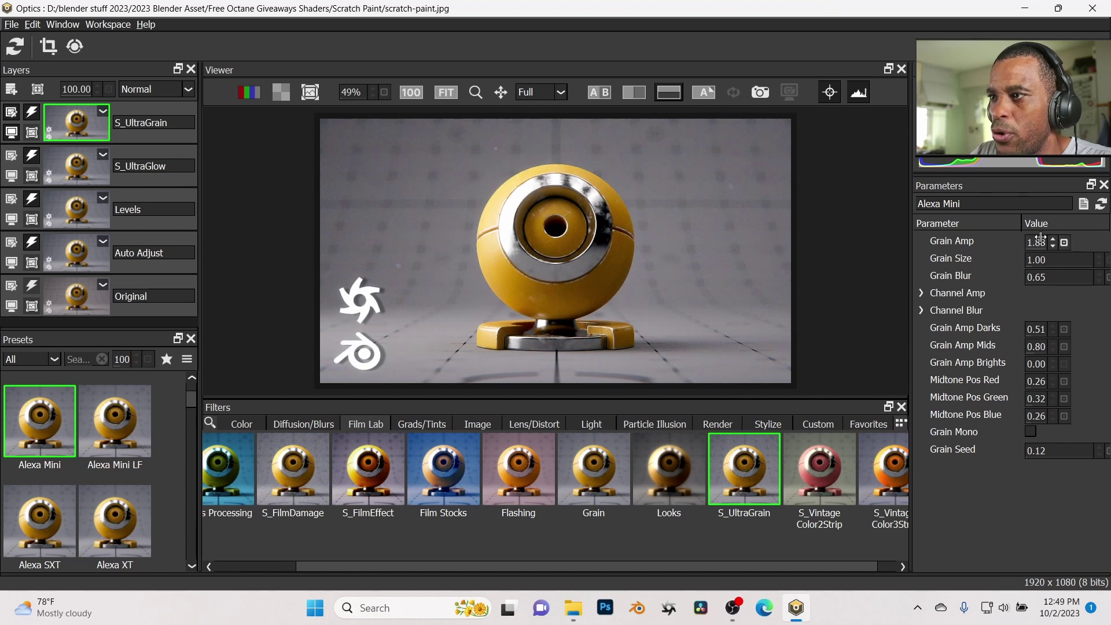
click(1041, 243)
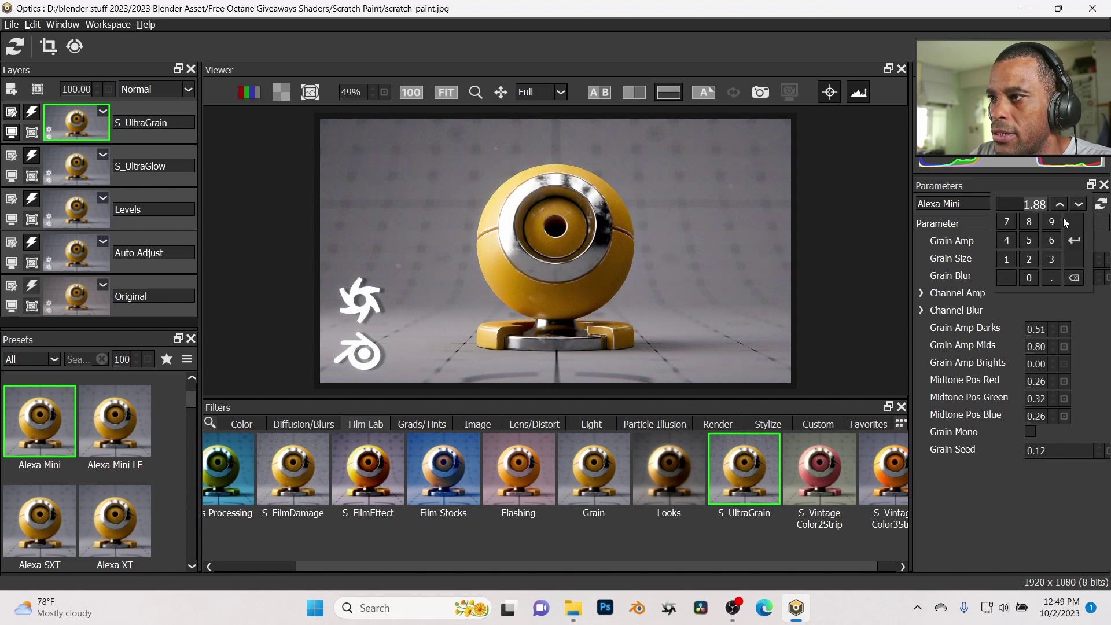
click(1006, 260)
click(1050, 277)
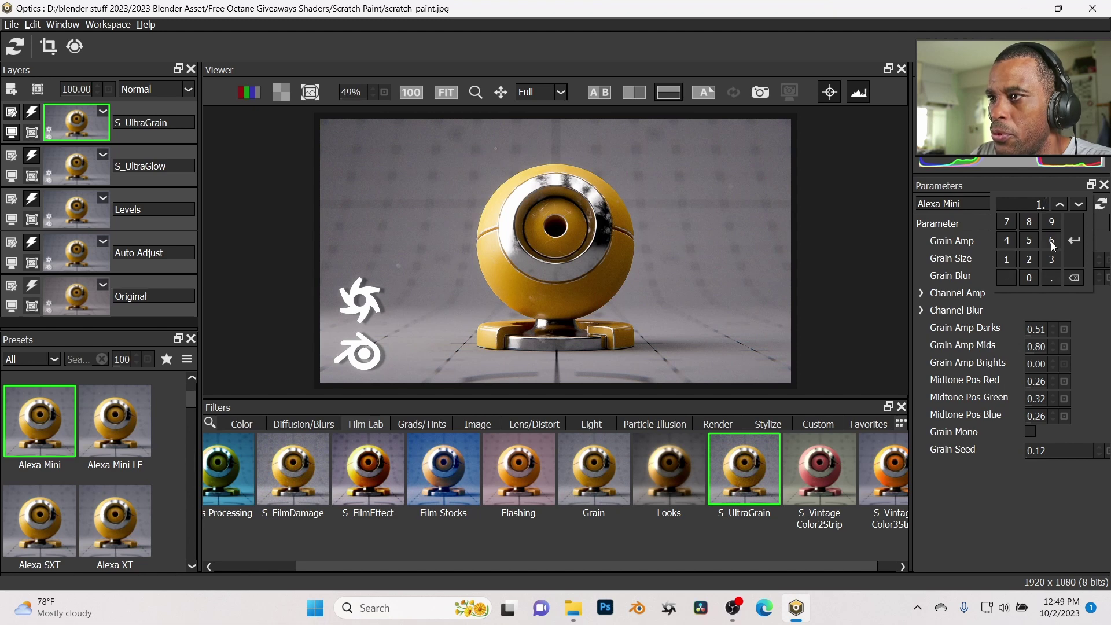
click(1051, 222)
click(1074, 248)
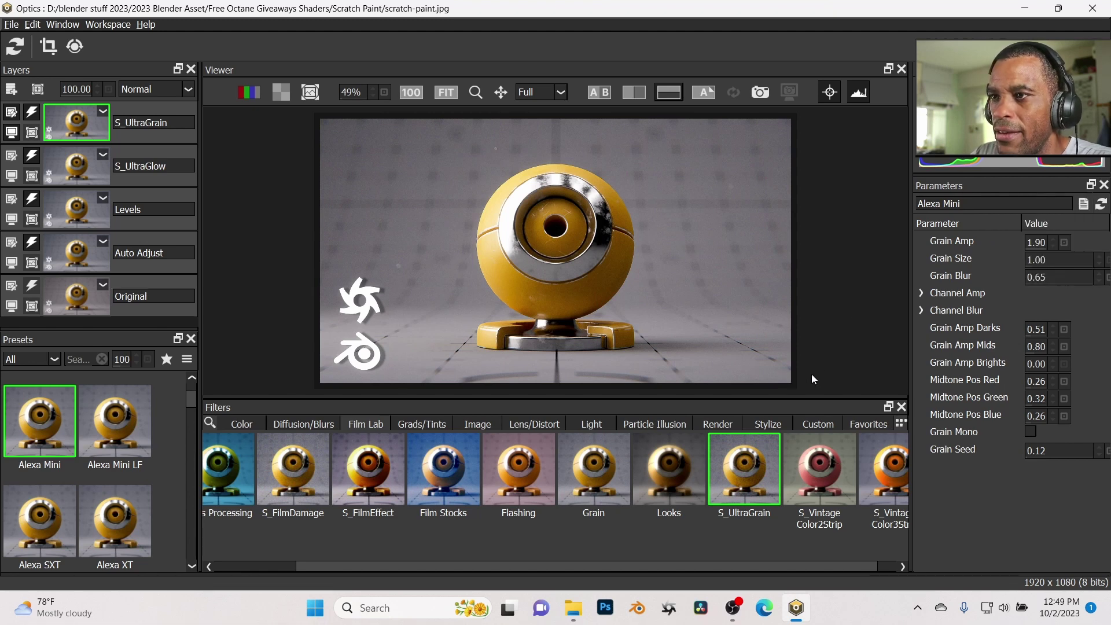